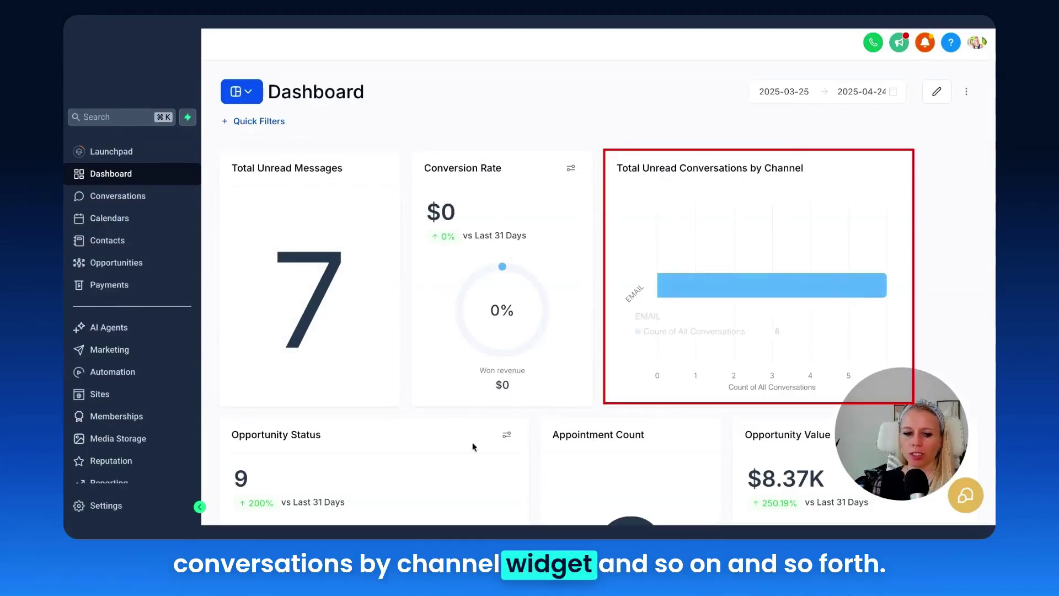
Put the dashboard into edit mode and bring up the Add New Widget category panel.
{"action": "mouse_move", "coordinate": [622, 384]}
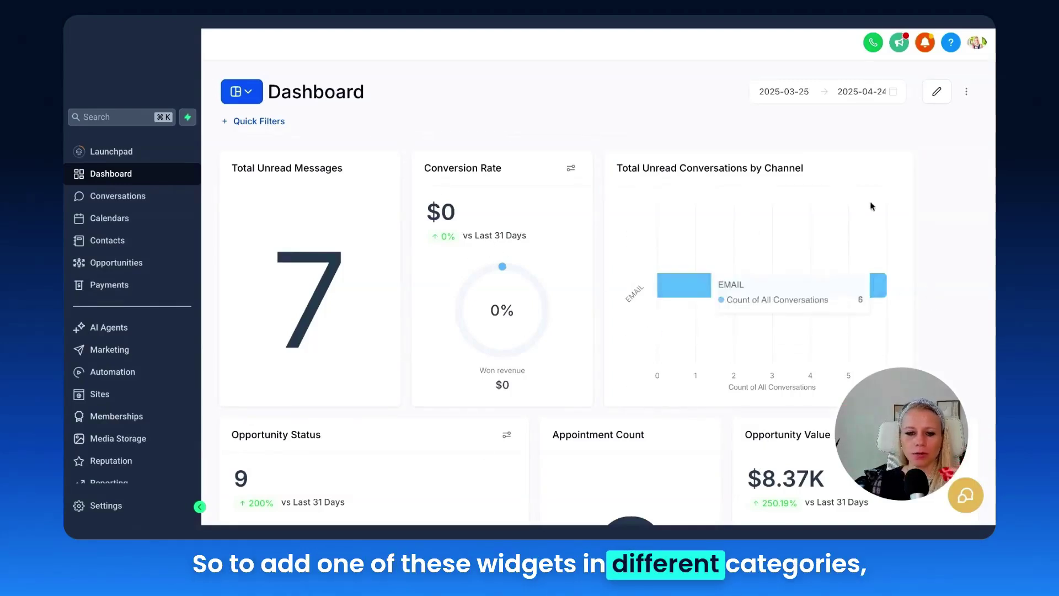
{"action": "left_click", "coordinate": [938, 95]}
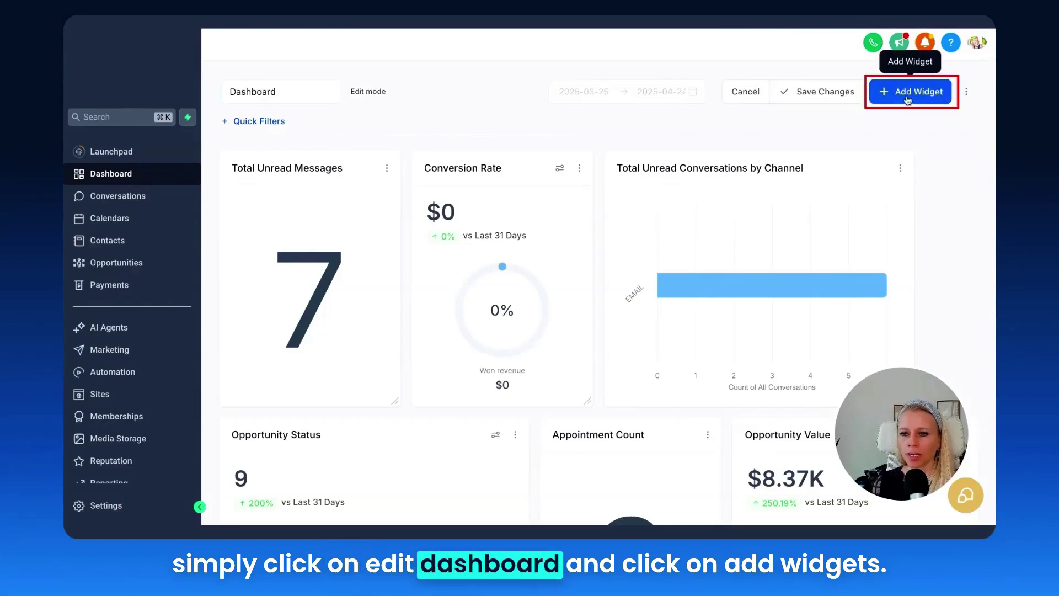
{"action": "left_click", "coordinate": [907, 94]}
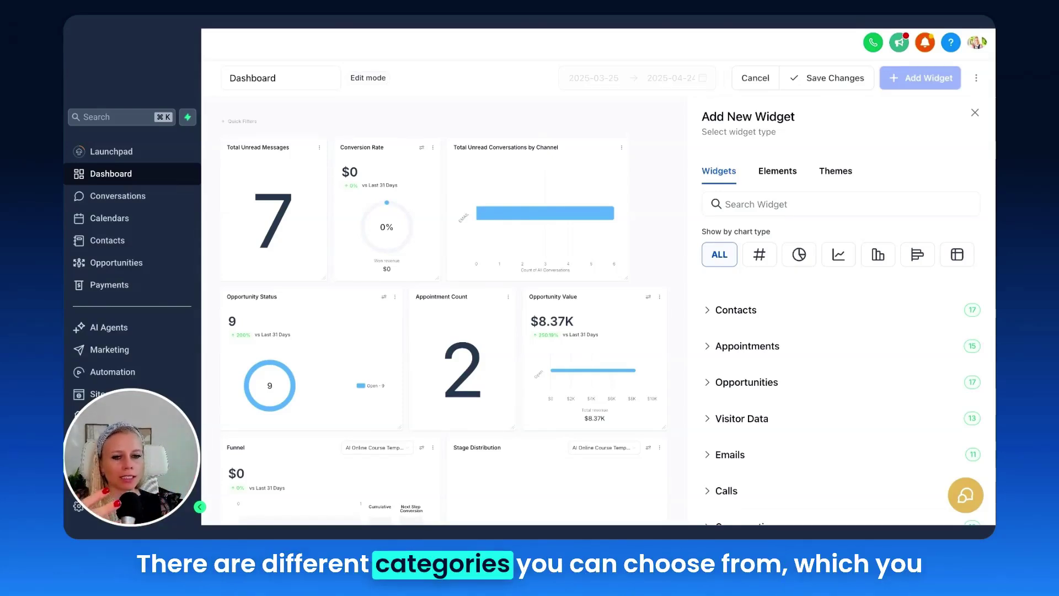
{"action": "scroll", "coordinate": [772, 301], "scroll_direction": "down", "scroll_amount": 1}
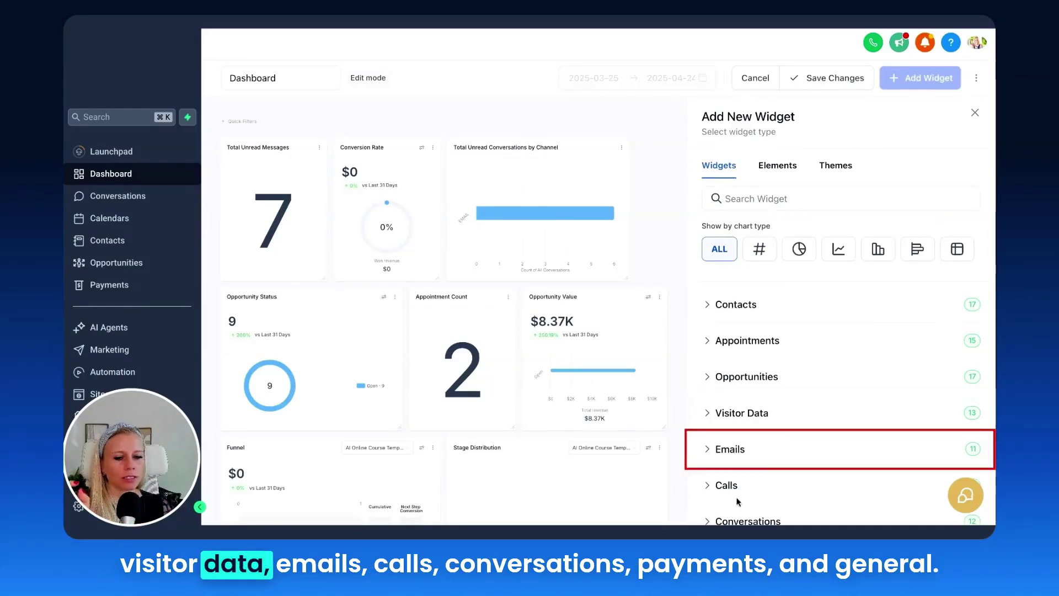
Scroll the Add New Widget category list to locate the Calls category.
{"action": "scroll", "coordinate": [717, 449], "scroll_direction": "down", "scroll_amount": 2}
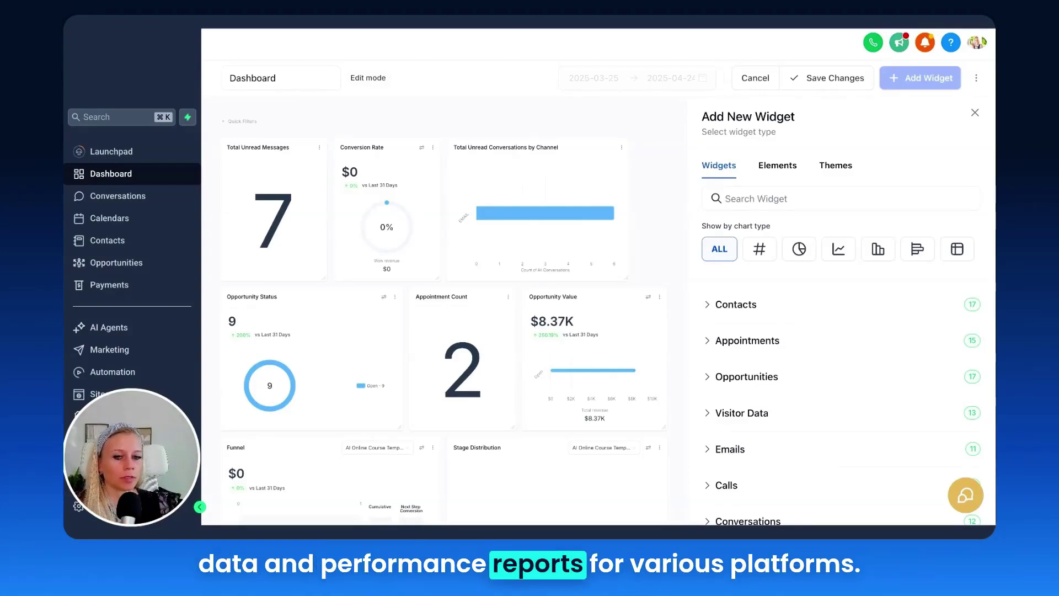
{"action": "scroll", "coordinate": [811, 317], "scroll_direction": "up", "scroll_amount": 1}
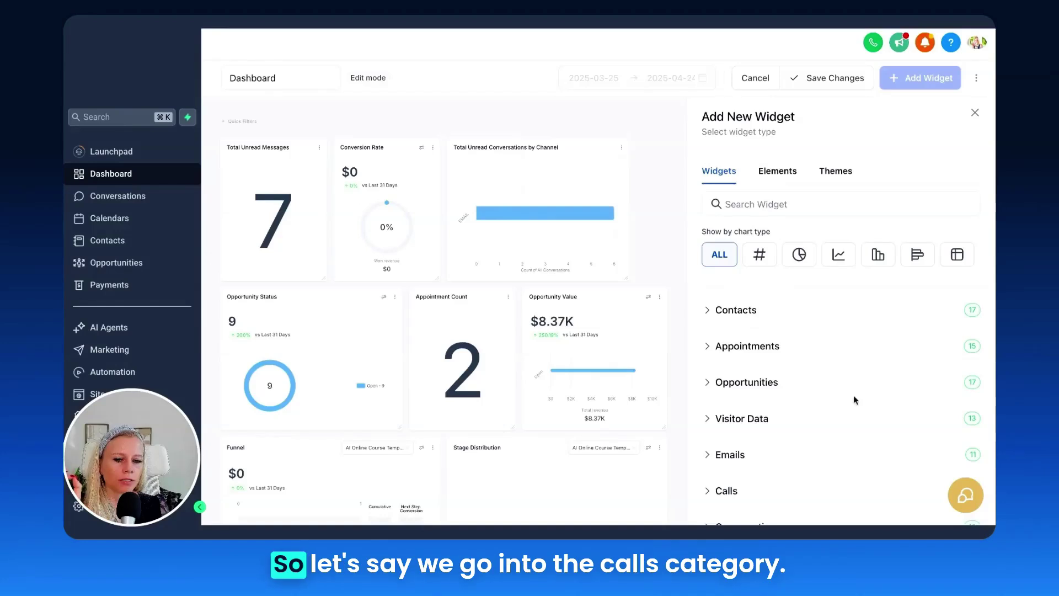
{"action": "scroll", "coordinate": [853, 395], "scroll_direction": "down", "scroll_amount": 2}
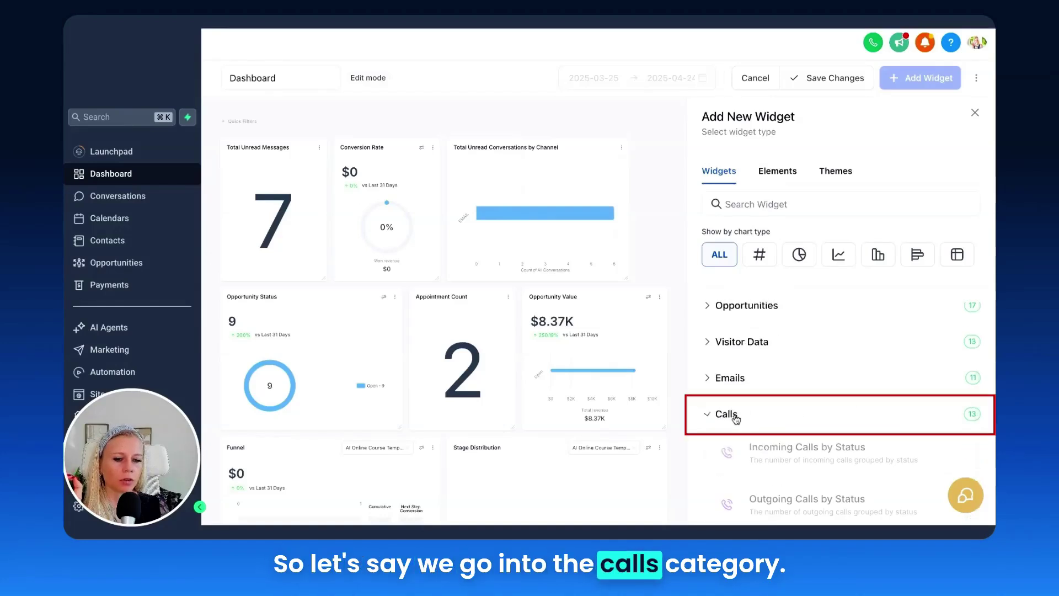
{"action": "scroll", "coordinate": [772, 386], "scroll_direction": "down", "scroll_amount": 3}
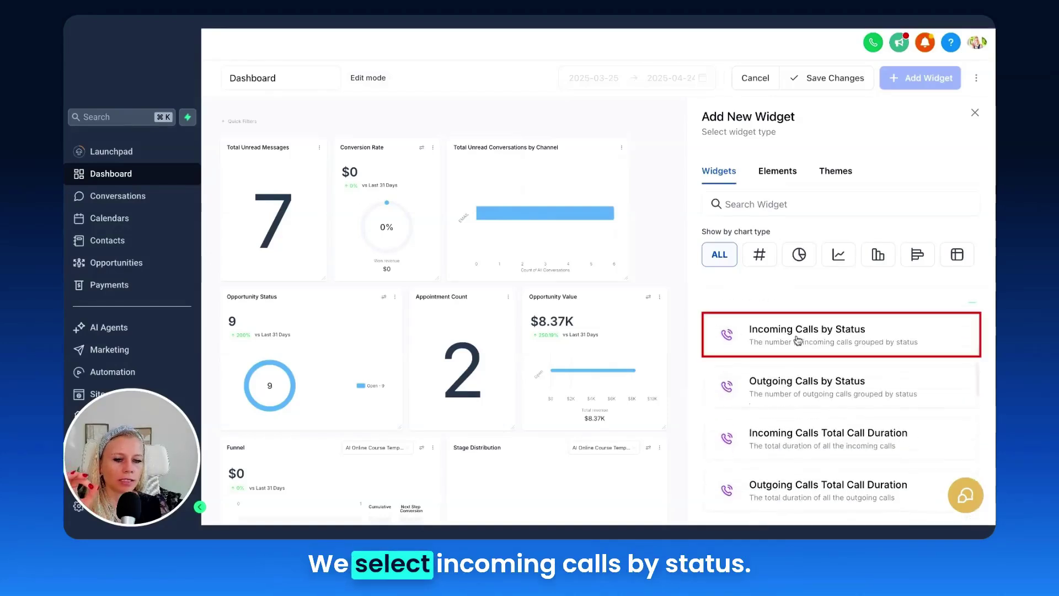
{"action": "left_click", "coordinate": [798, 340]}
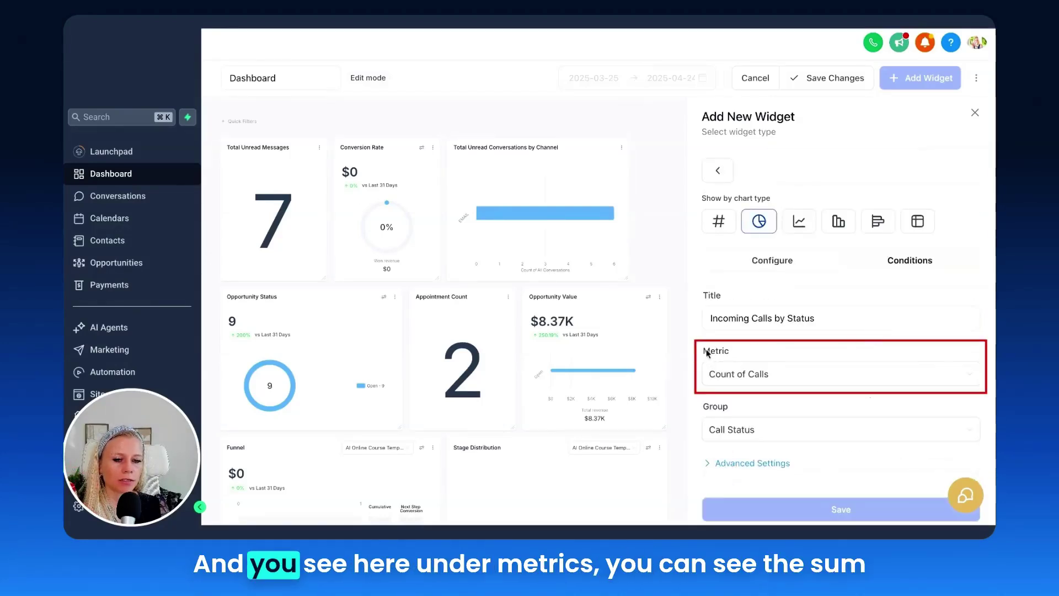
{"action": "left_click", "coordinate": [735, 370]}
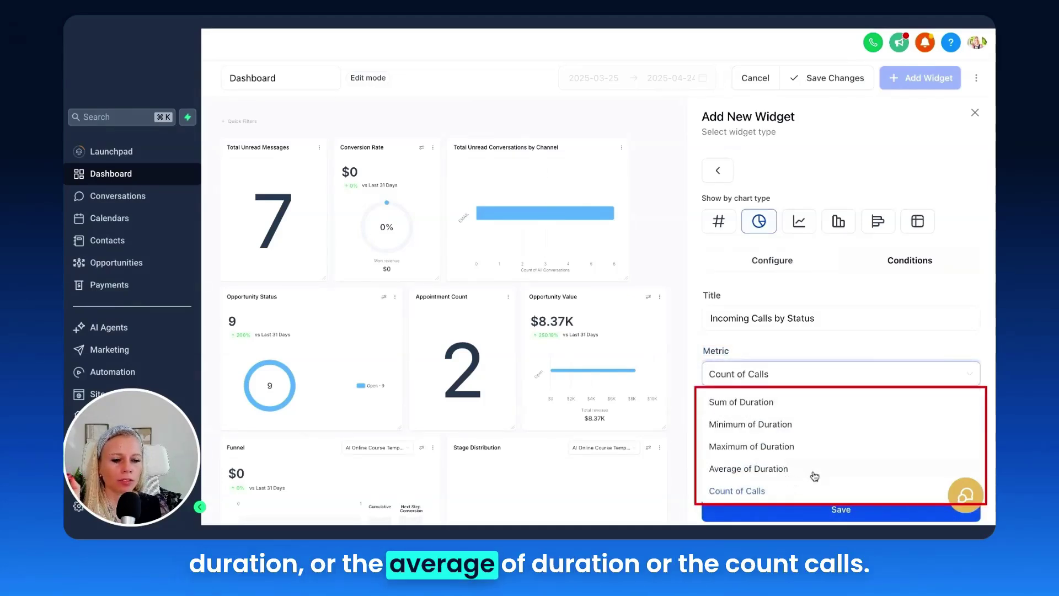
{"action": "left_click", "coordinate": [784, 498]}
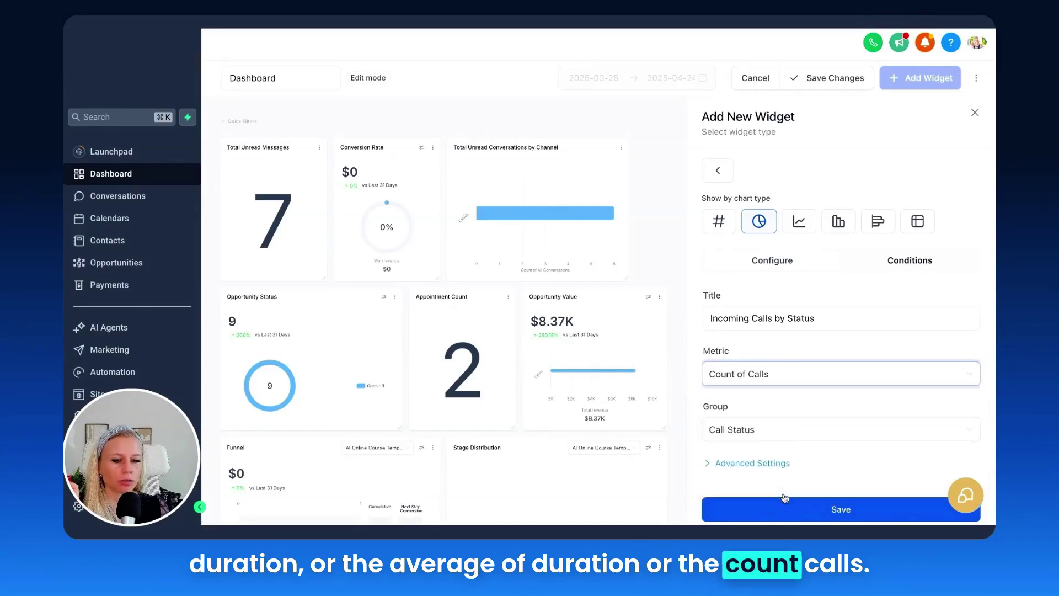
{"action": "left_click", "coordinate": [780, 369]}
{"action": "left_click", "coordinate": [718, 170]}
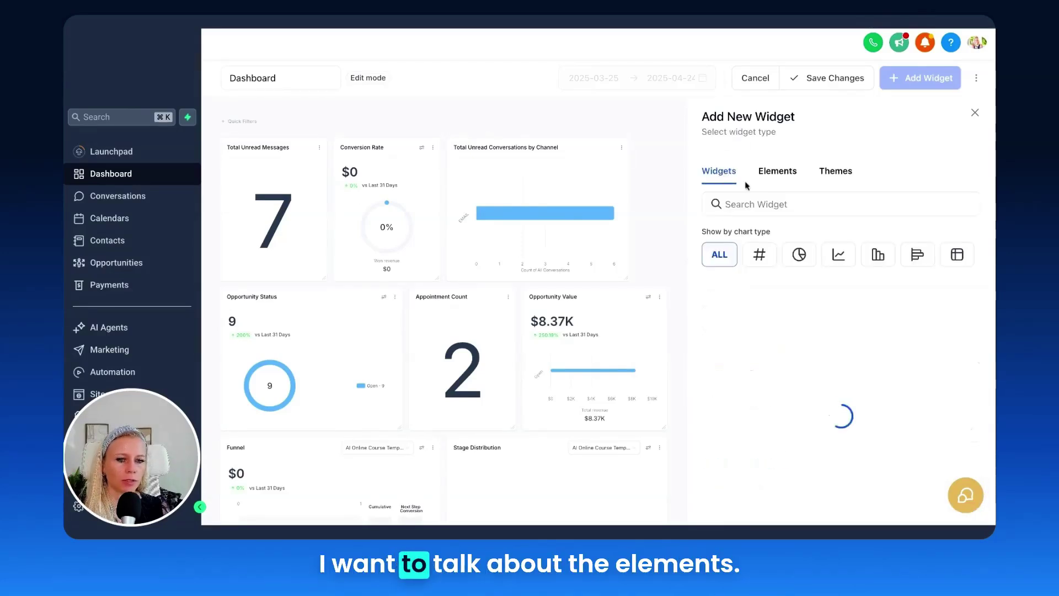
Switch the side panel to the Elements tab for layout elements.
{"action": "left_click", "coordinate": [771, 175]}
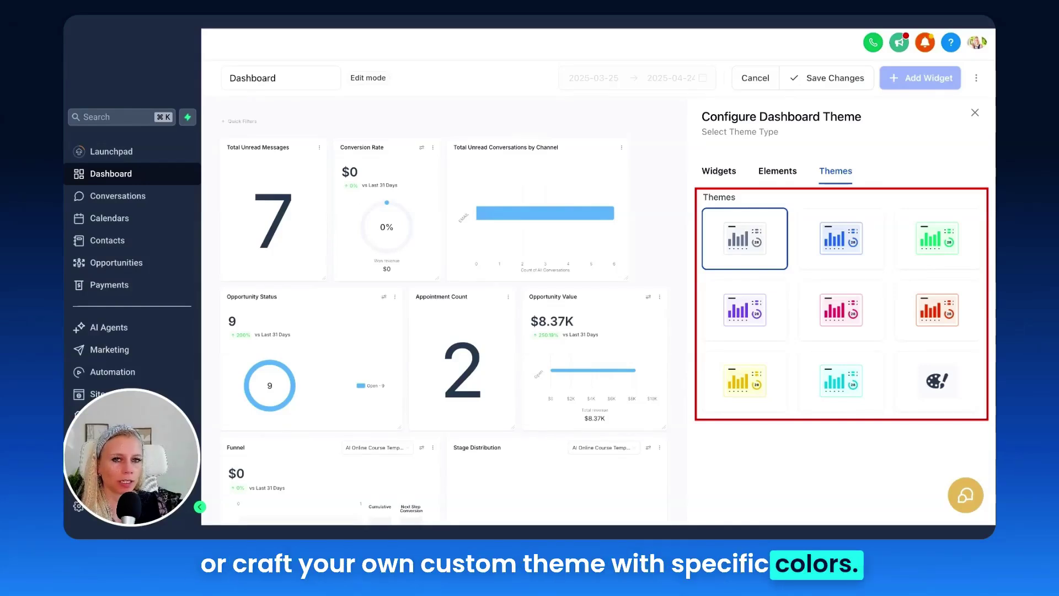
Preview the Pink, Purple and Green themes on the dashboard charts.
{"action": "left_click", "coordinate": [850, 319]}
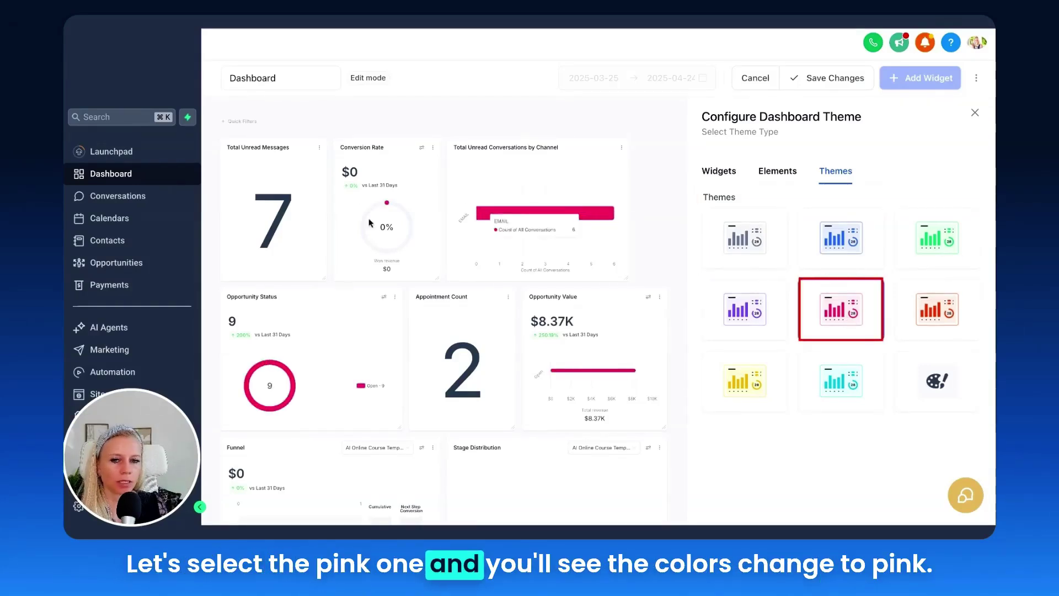
{"action": "mouse_move", "coordinate": [555, 209]}
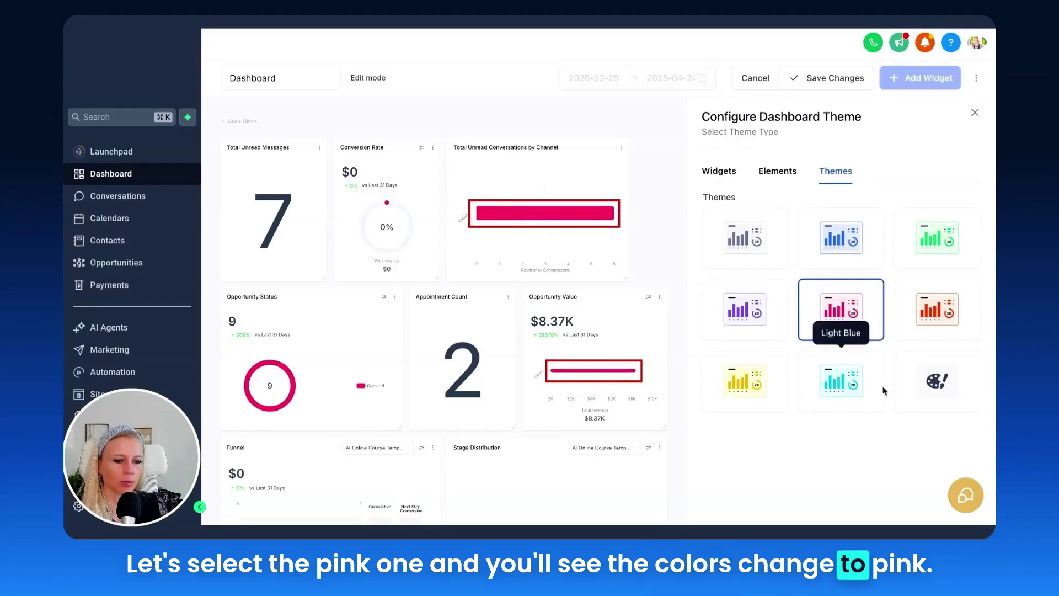
{"action": "left_click", "coordinate": [749, 320]}
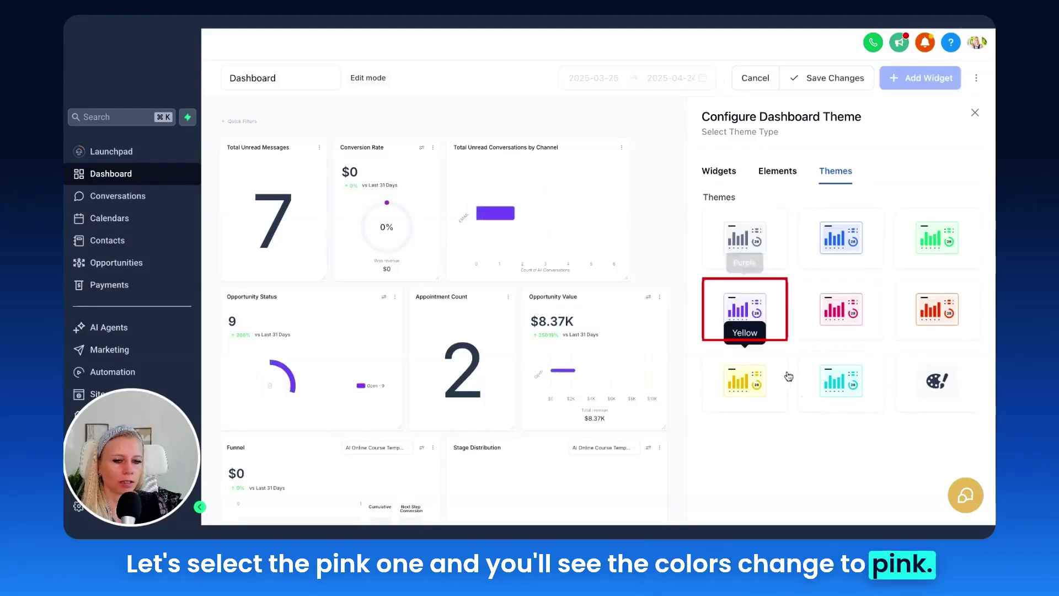
{"action": "left_click", "coordinate": [962, 243]}
Apply the Custom theme and reset its Chart Color in the HEX picker.
{"action": "left_click", "coordinate": [944, 386]}
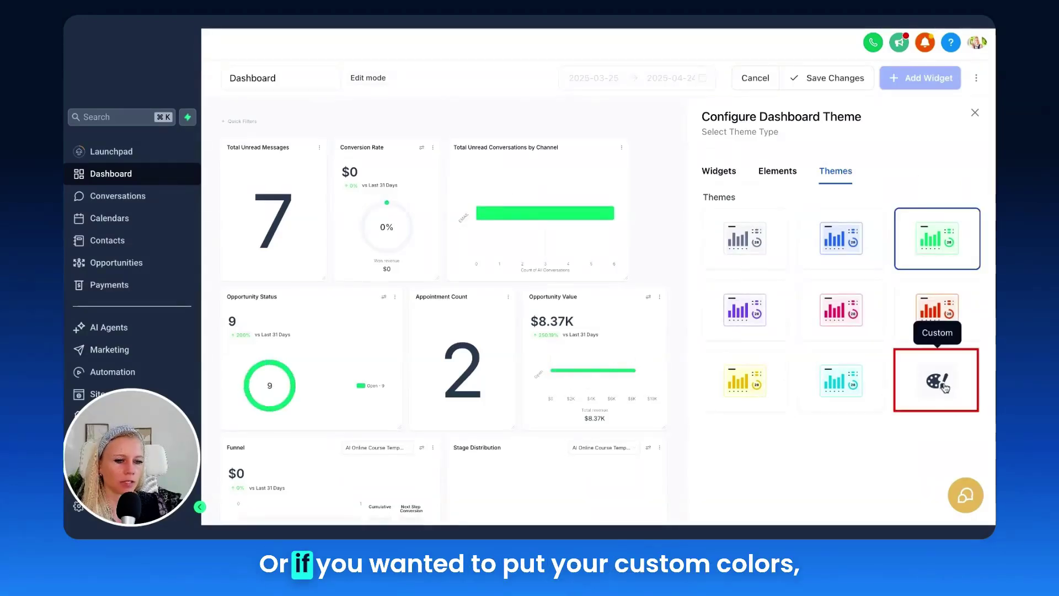
{"action": "scroll", "coordinate": [915, 387], "scroll_direction": "down", "scroll_amount": 3}
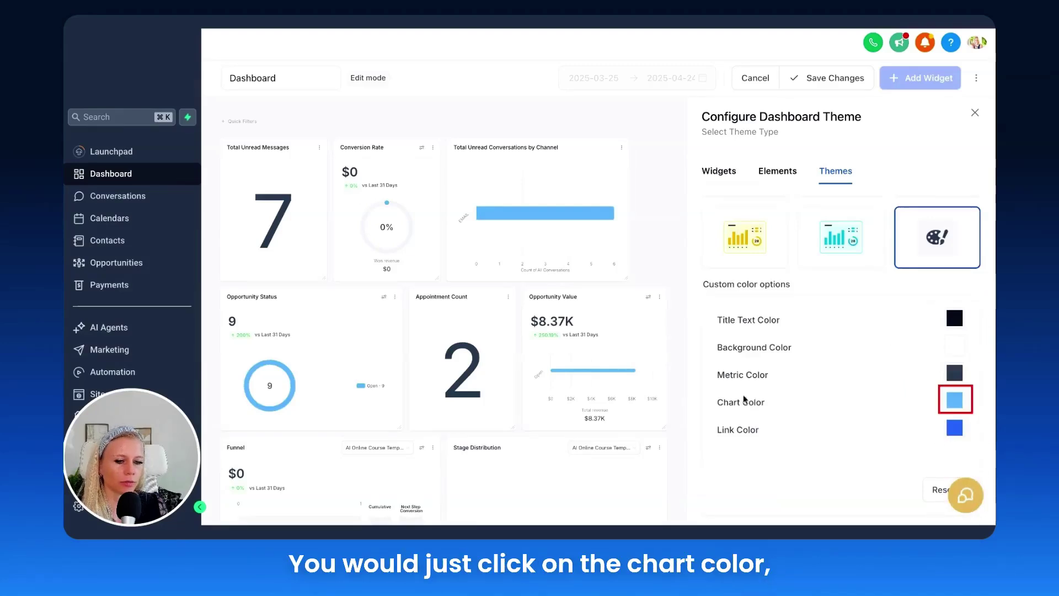
{"action": "left_click", "coordinate": [950, 405]}
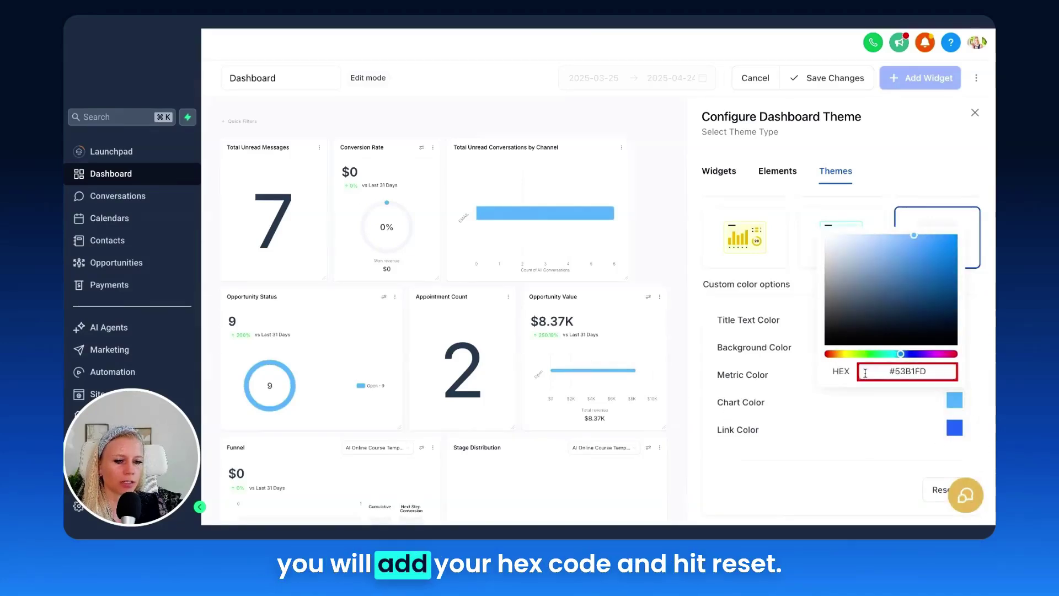
{"action": "left_click", "coordinate": [930, 495]}
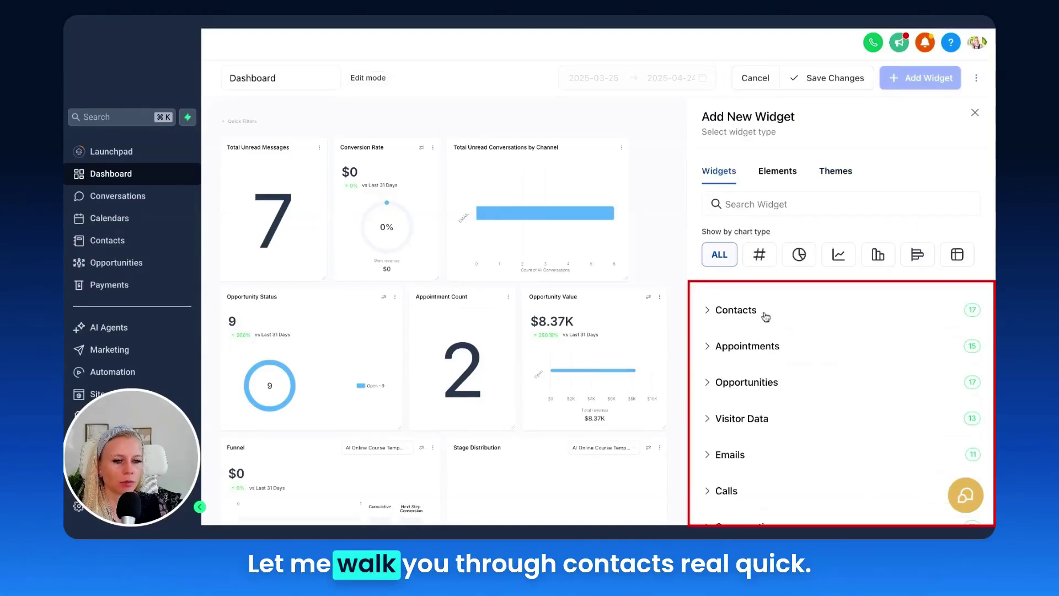
Expand the Contacts widget category and browse its widgets down to Total Contacts Count.
{"action": "left_click", "coordinate": [752, 312]}
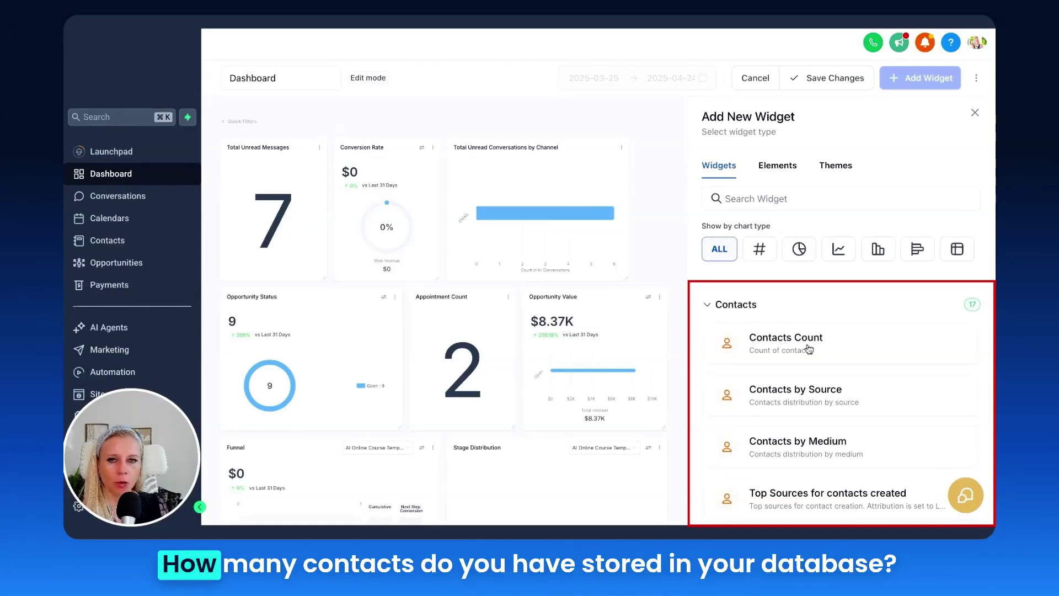
{"action": "scroll", "coordinate": [807, 351], "scroll_direction": "down", "scroll_amount": 2}
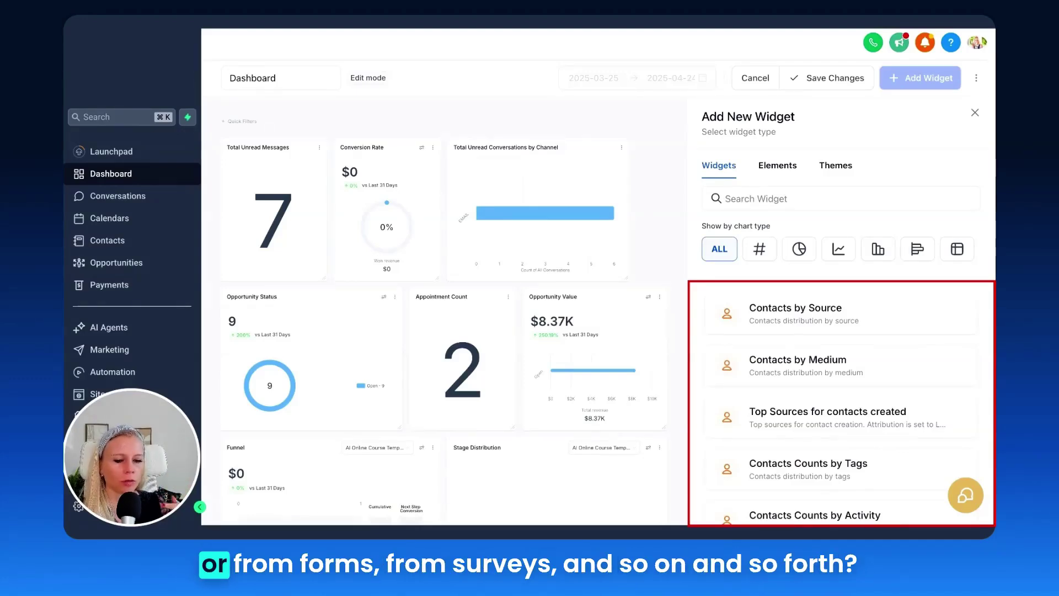
{"action": "scroll", "coordinate": [794, 337], "scroll_direction": "down", "scroll_amount": 1}
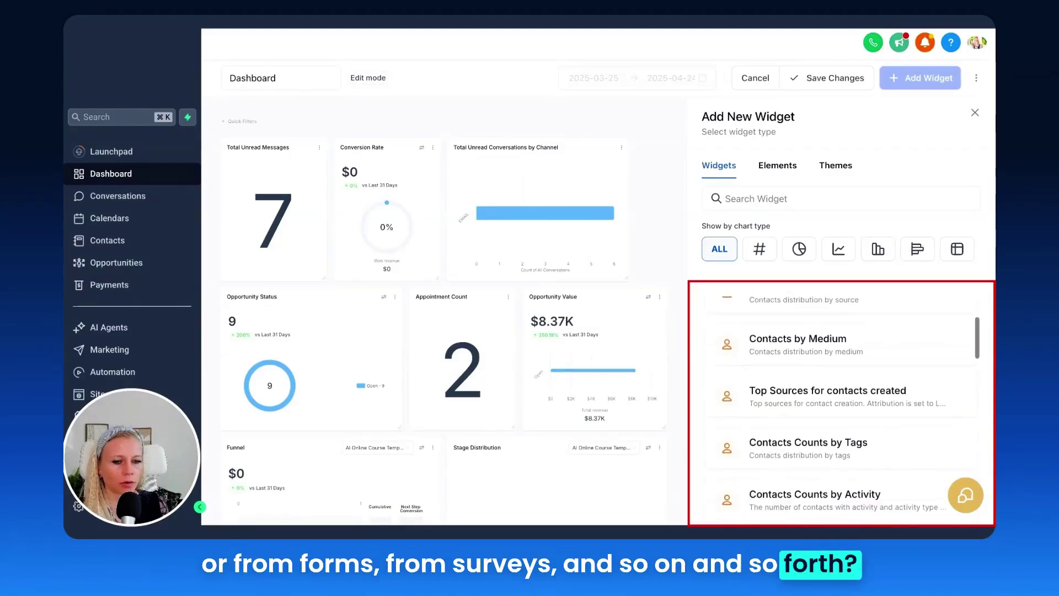
{"action": "scroll", "coordinate": [849, 382], "scroll_direction": "down", "scroll_amount": 1}
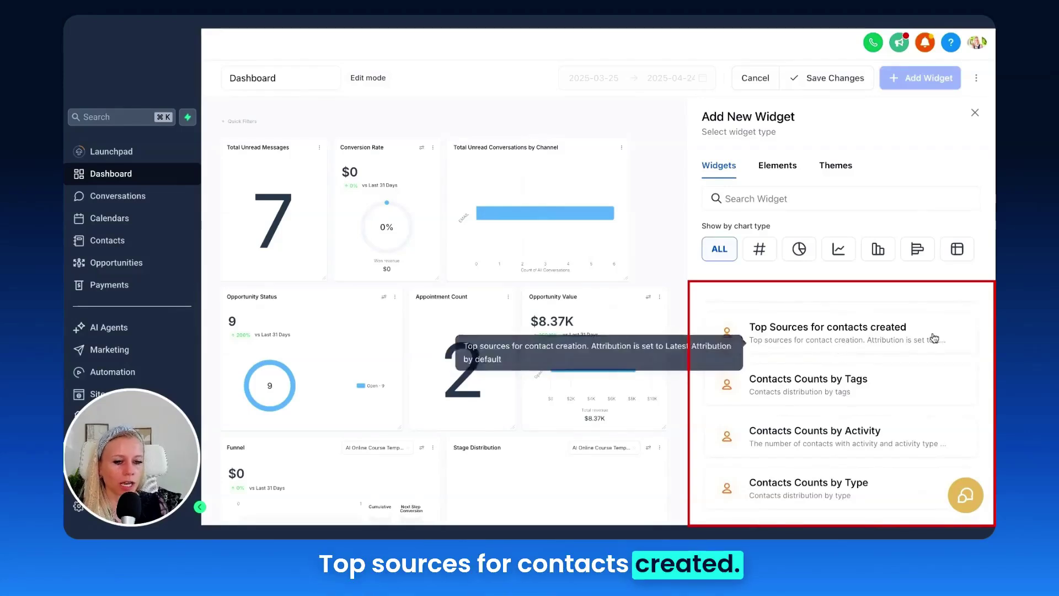
{"action": "scroll", "coordinate": [817, 356], "scroll_direction": "down", "scroll_amount": 1}
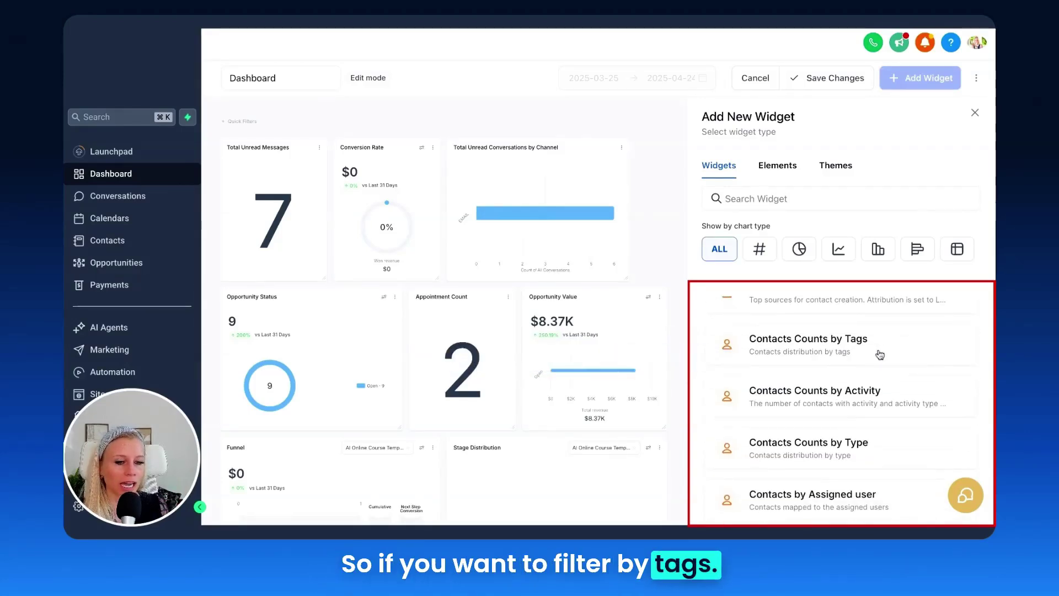
{"action": "scroll", "coordinate": [870, 364], "scroll_direction": "down", "scroll_amount": 2}
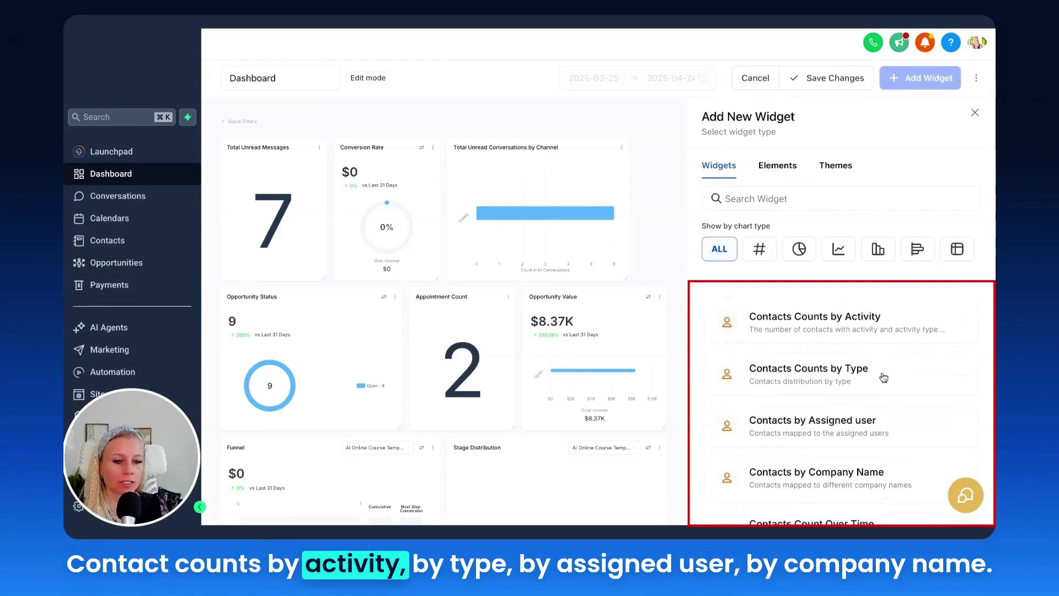
{"action": "scroll", "coordinate": [883, 378], "scroll_direction": "down", "scroll_amount": 1}
{"action": "scroll", "coordinate": [894, 342], "scroll_direction": "down", "scroll_amount": 2}
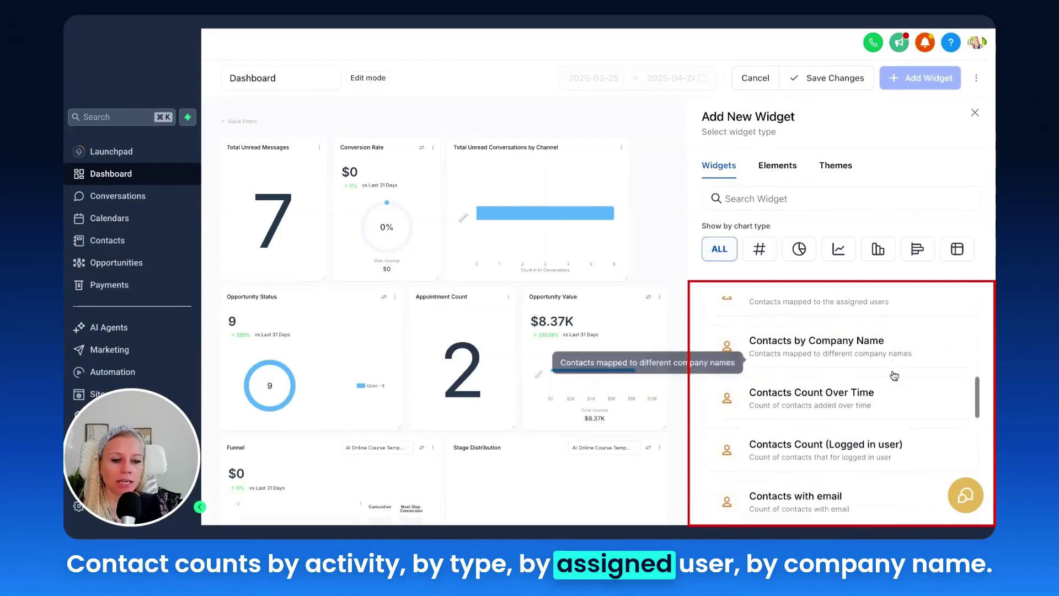
{"action": "scroll", "coordinate": [890, 387], "scroll_direction": "down", "scroll_amount": 1}
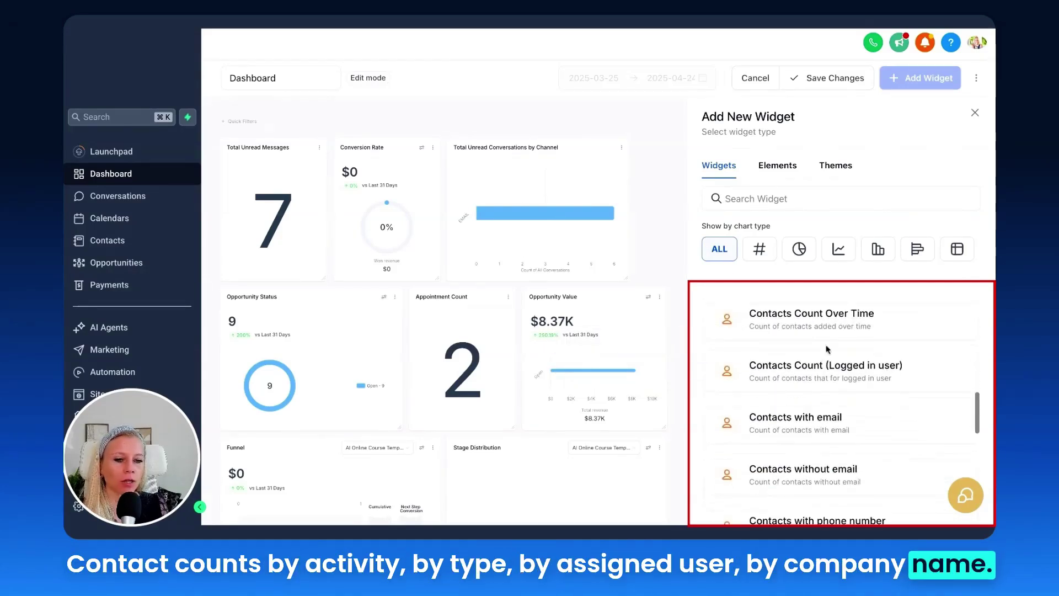
{"action": "scroll", "coordinate": [903, 333], "scroll_direction": "down", "scroll_amount": 1}
{"action": "scroll", "coordinate": [901, 333], "scroll_direction": "up", "scroll_amount": 1}
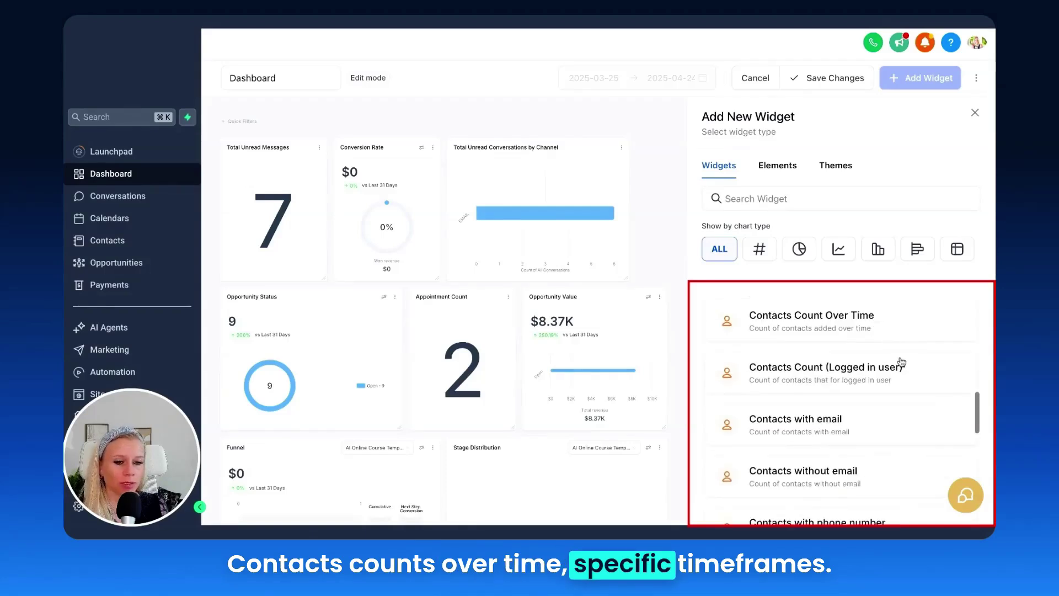
{"action": "scroll", "coordinate": [900, 368], "scroll_direction": "down", "scroll_amount": 1}
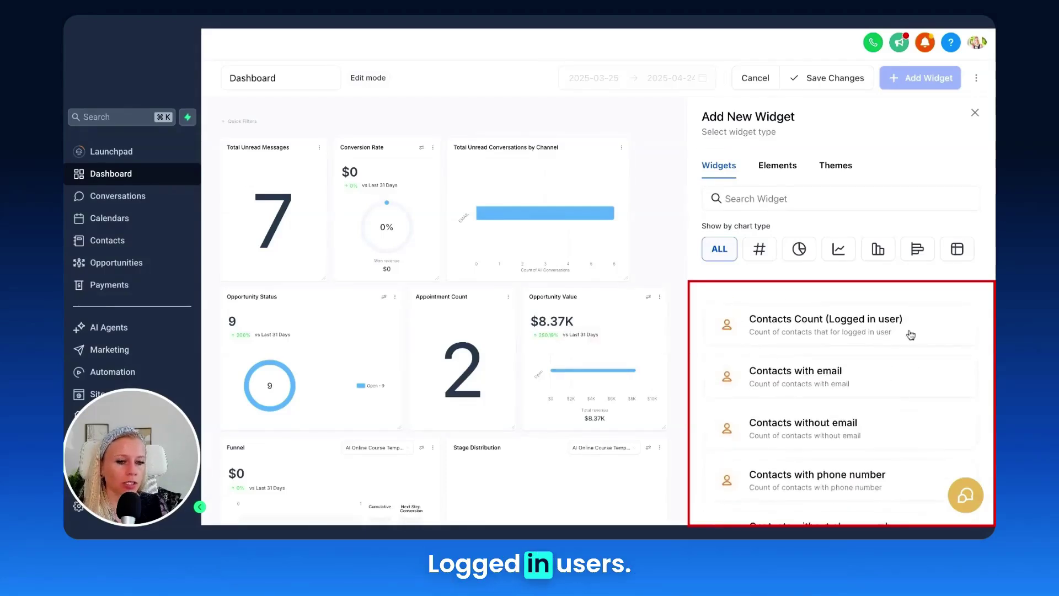
{"action": "scroll", "coordinate": [908, 371], "scroll_direction": "down", "scroll_amount": 1}
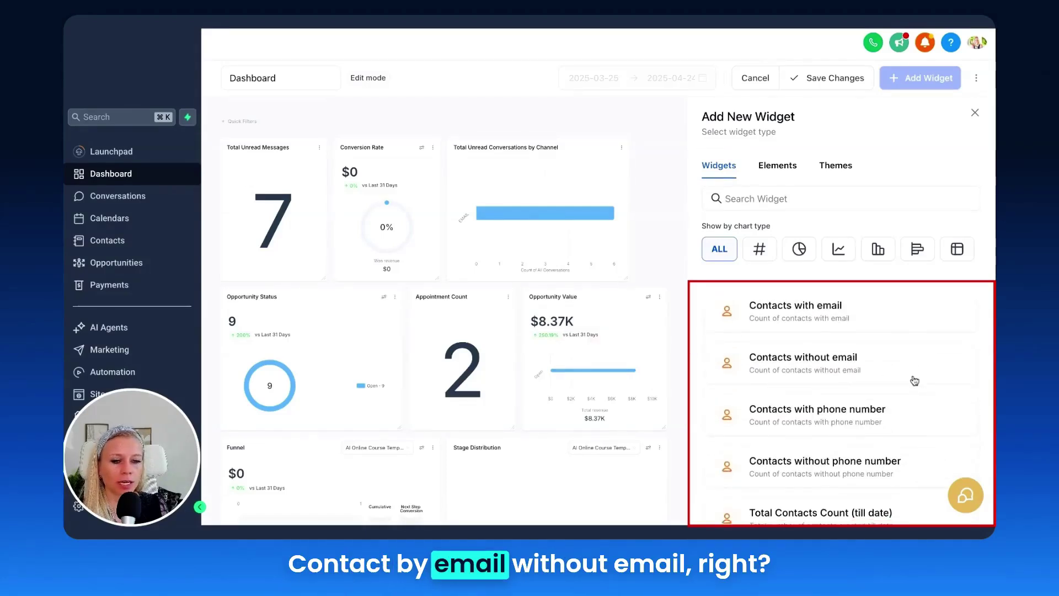
{"action": "scroll", "coordinate": [879, 378], "scroll_direction": "down", "scroll_amount": 2}
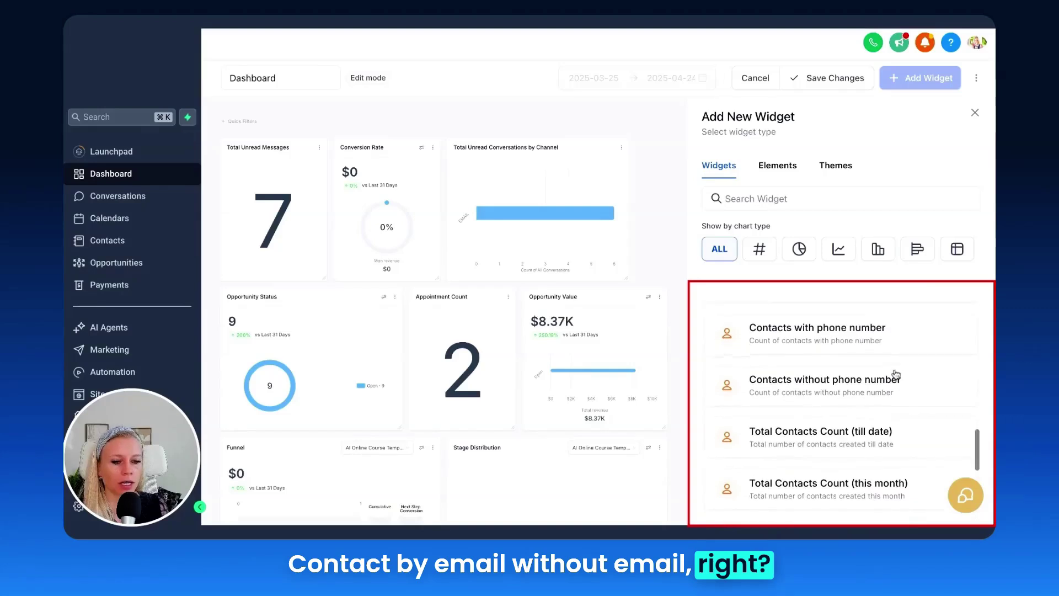
{"action": "scroll", "coordinate": [910, 395], "scroll_direction": "down", "scroll_amount": 3}
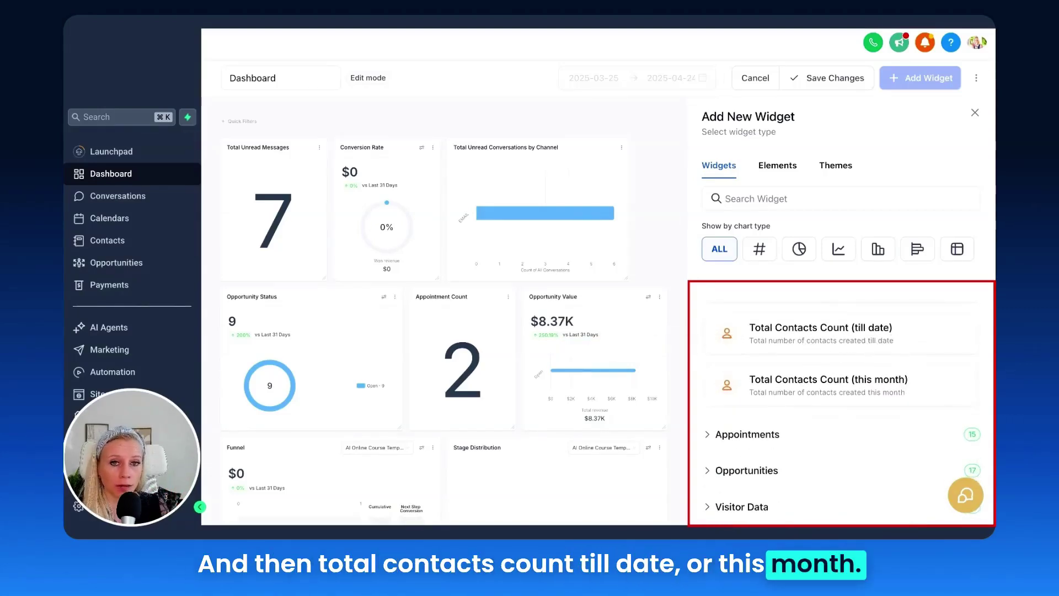
{"action": "scroll", "coordinate": [775, 339], "scroll_direction": "down", "scroll_amount": 2}
Expand Appointments and browse from Appointment Count to Last Month Created Appointments (Logged in user).
{"action": "left_click", "coordinate": [772, 333]}
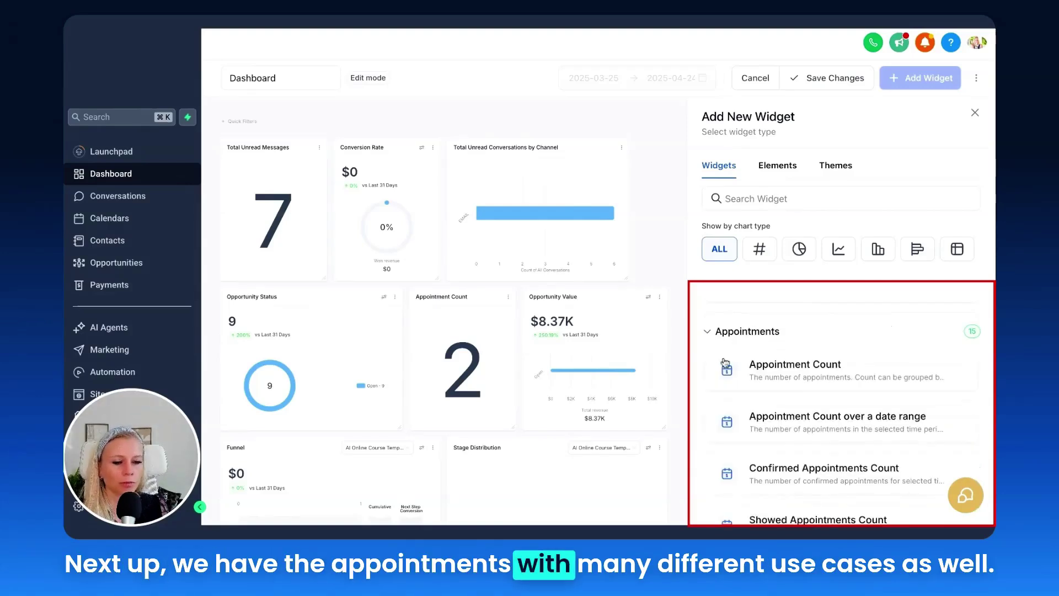
{"action": "scroll", "coordinate": [717, 366], "scroll_direction": "down", "scroll_amount": 1}
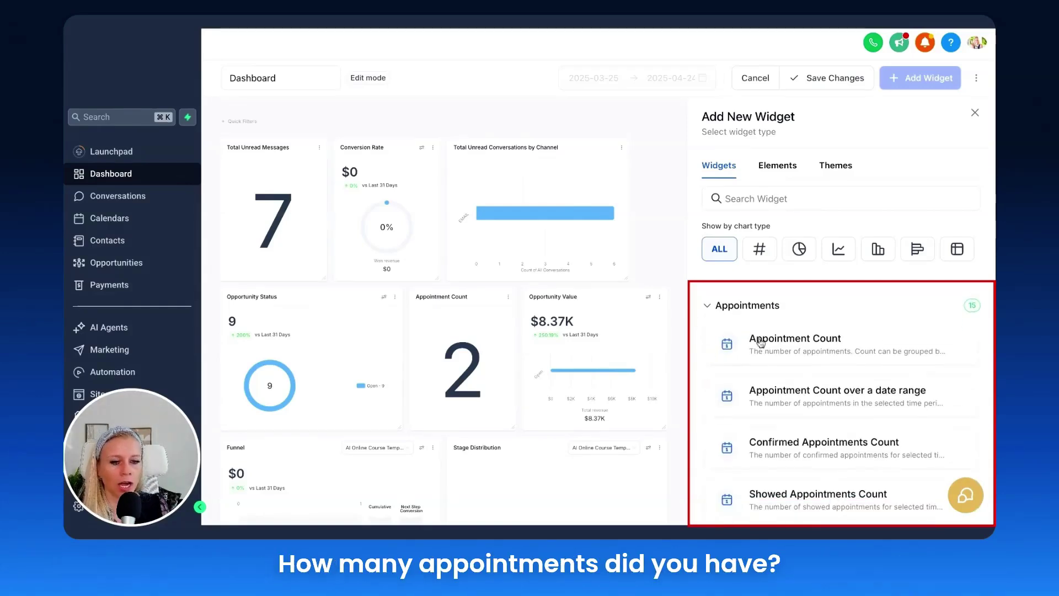
{"action": "scroll", "coordinate": [833, 364], "scroll_direction": "down", "scroll_amount": 2}
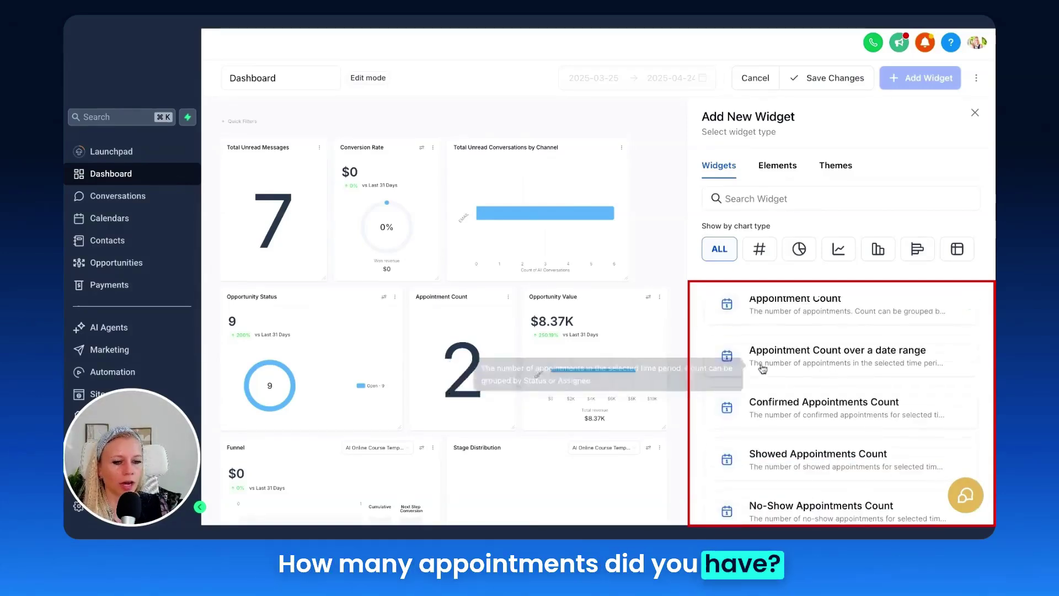
{"action": "scroll", "coordinate": [927, 359], "scroll_direction": "down", "scroll_amount": 1}
{"action": "scroll", "coordinate": [927, 358], "scroll_direction": "down", "scroll_amount": 3}
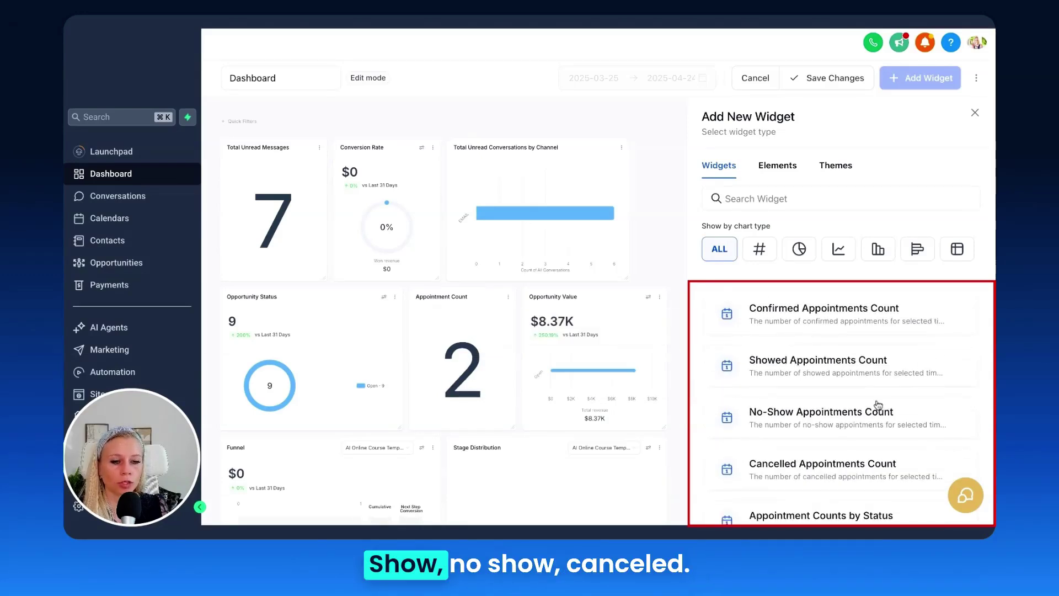
{"action": "scroll", "coordinate": [877, 408], "scroll_direction": "down", "scroll_amount": 6}
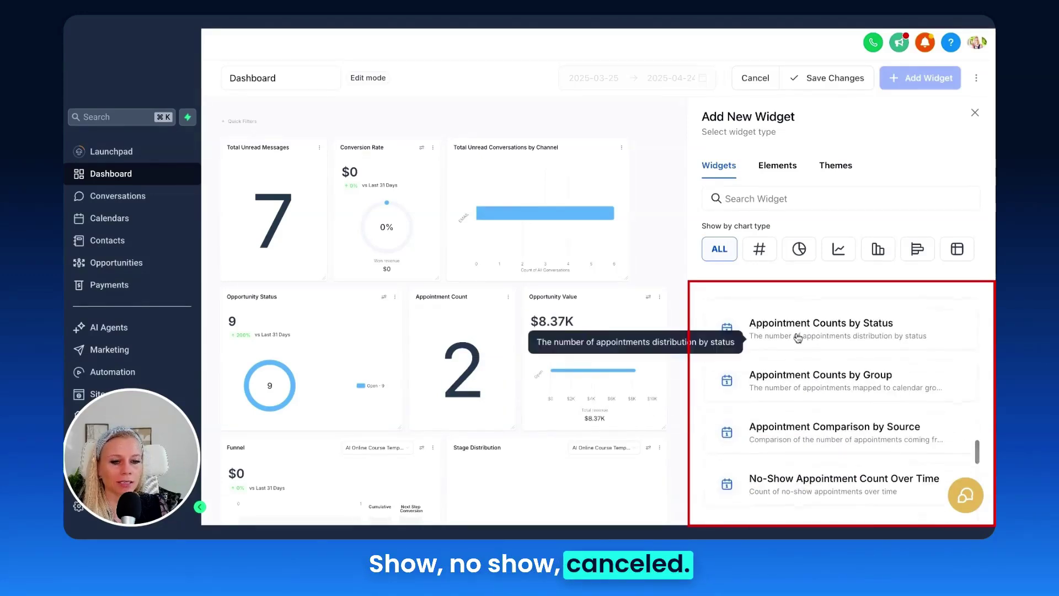
{"action": "scroll", "coordinate": [898, 334], "scroll_direction": "down", "scroll_amount": 3}
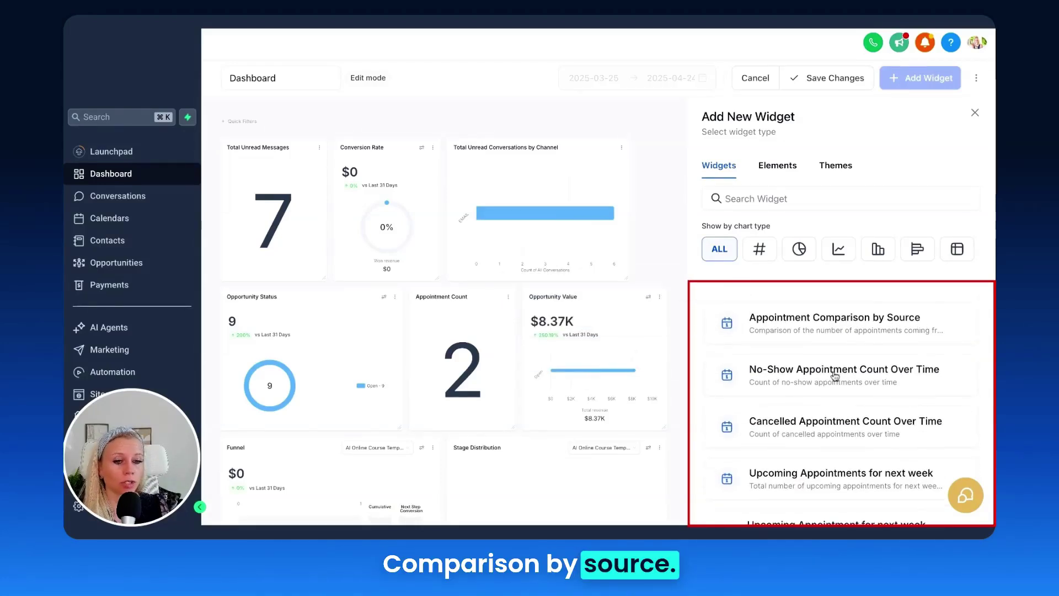
{"action": "scroll", "coordinate": [919, 381], "scroll_direction": "down", "scroll_amount": 2}
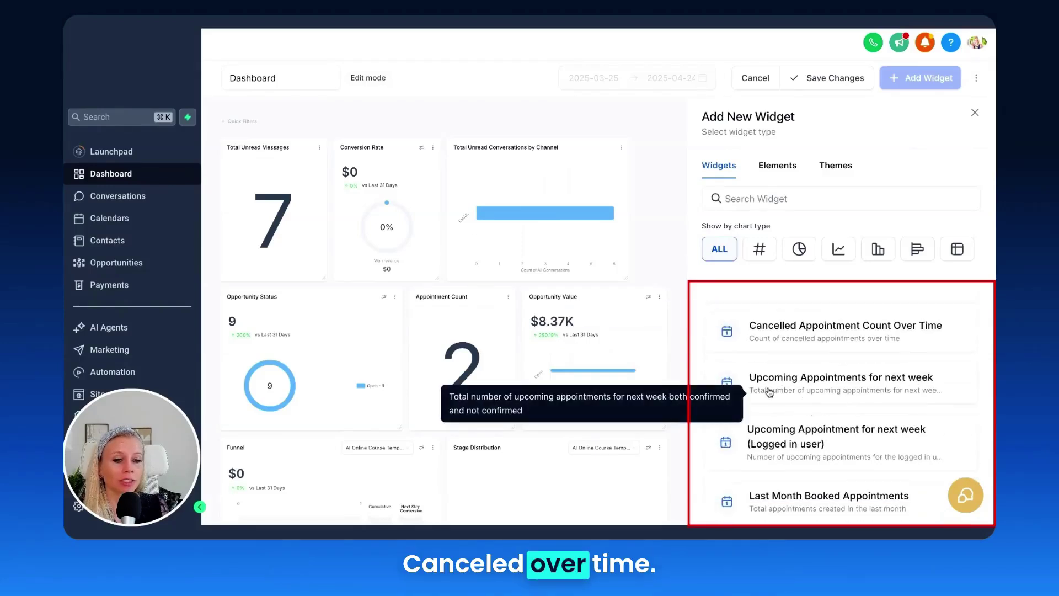
{"action": "scroll", "coordinate": [948, 386], "scroll_direction": "down", "scroll_amount": 3}
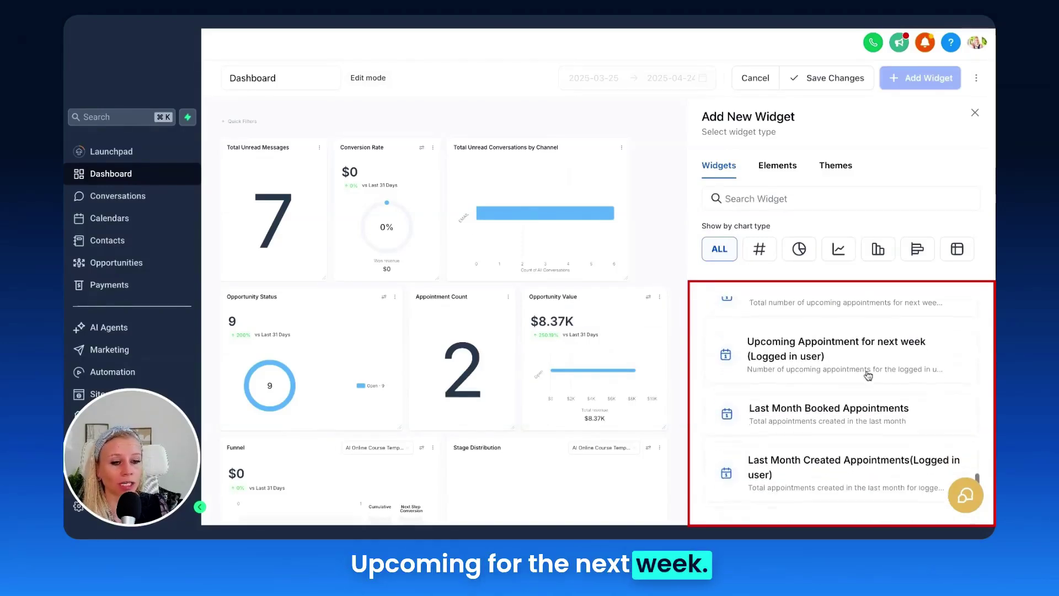
{"action": "scroll", "coordinate": [870, 375], "scroll_direction": "down", "scroll_amount": 1}
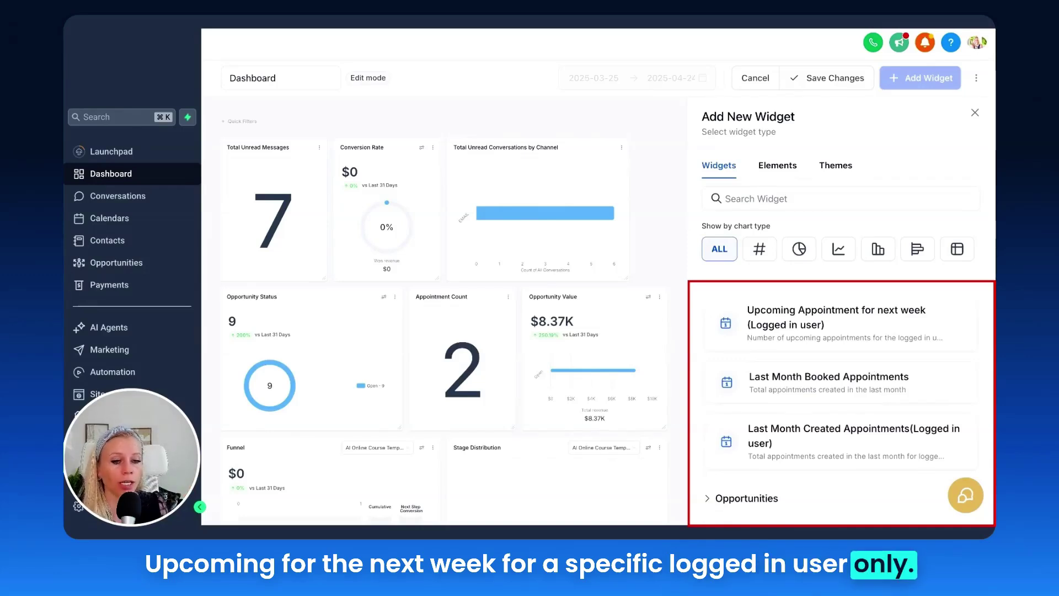
{"action": "scroll", "coordinate": [850, 402], "scroll_direction": "down", "scroll_amount": 1}
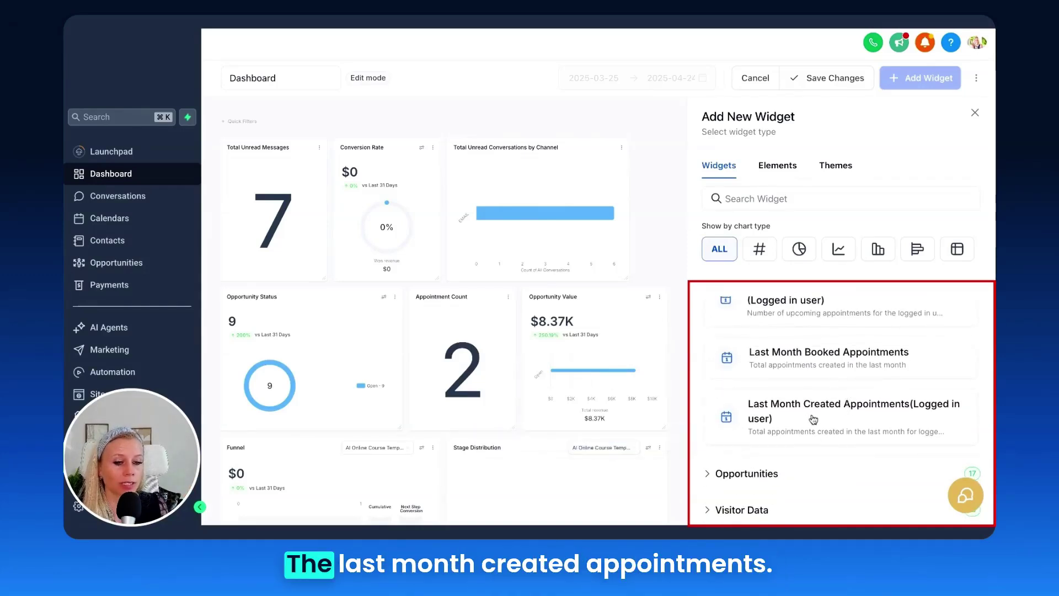
{"action": "scroll", "coordinate": [843, 415], "scroll_direction": "down", "scroll_amount": 3}
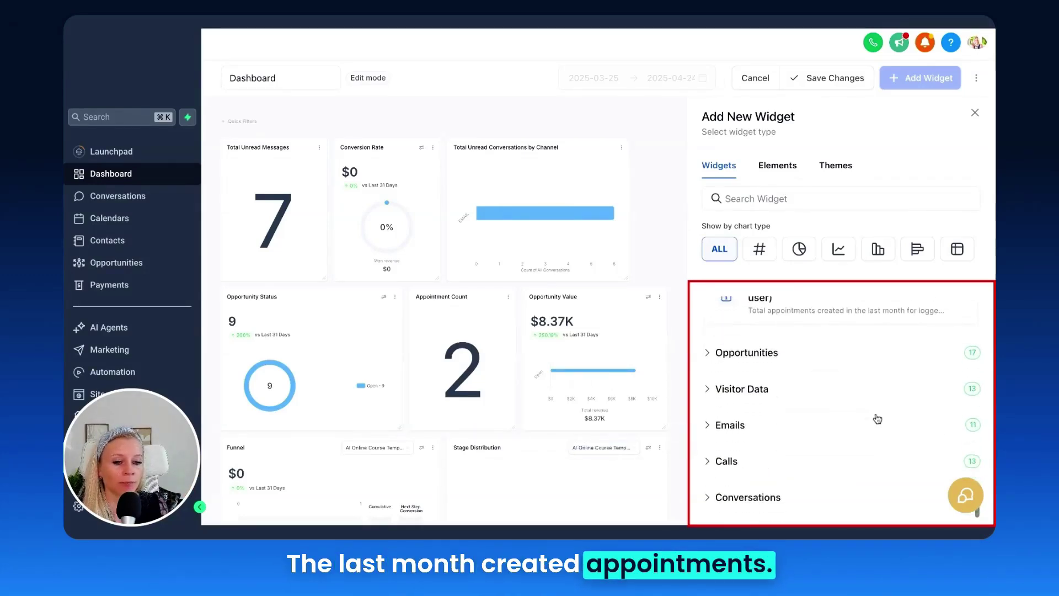
Expand Opportunities and browse its widgets down to Won Opportunities Value This Month.
{"action": "left_click", "coordinate": [750, 311]}
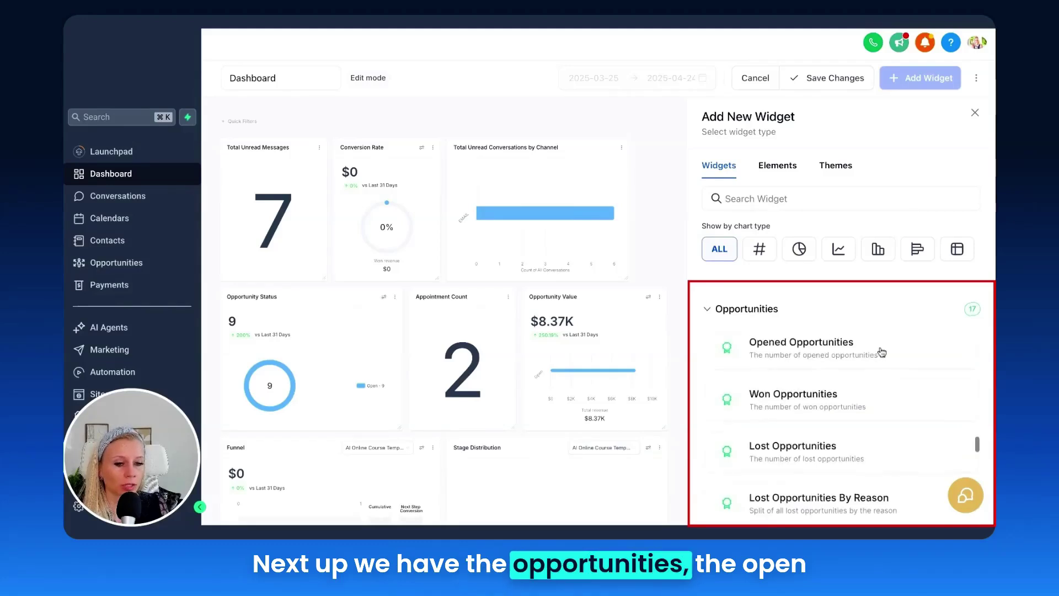
{"action": "scroll", "coordinate": [883, 352], "scroll_direction": "down", "scroll_amount": 1}
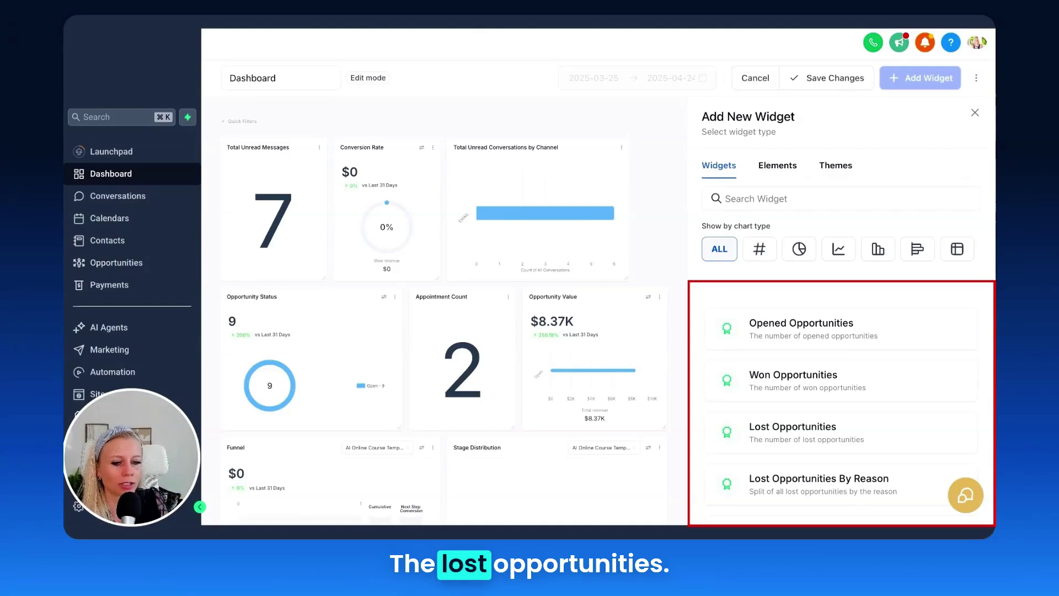
{"action": "scroll", "coordinate": [879, 371], "scroll_direction": "down", "scroll_amount": 2}
{"action": "scroll", "coordinate": [866, 402], "scroll_direction": "down", "scroll_amount": 1}
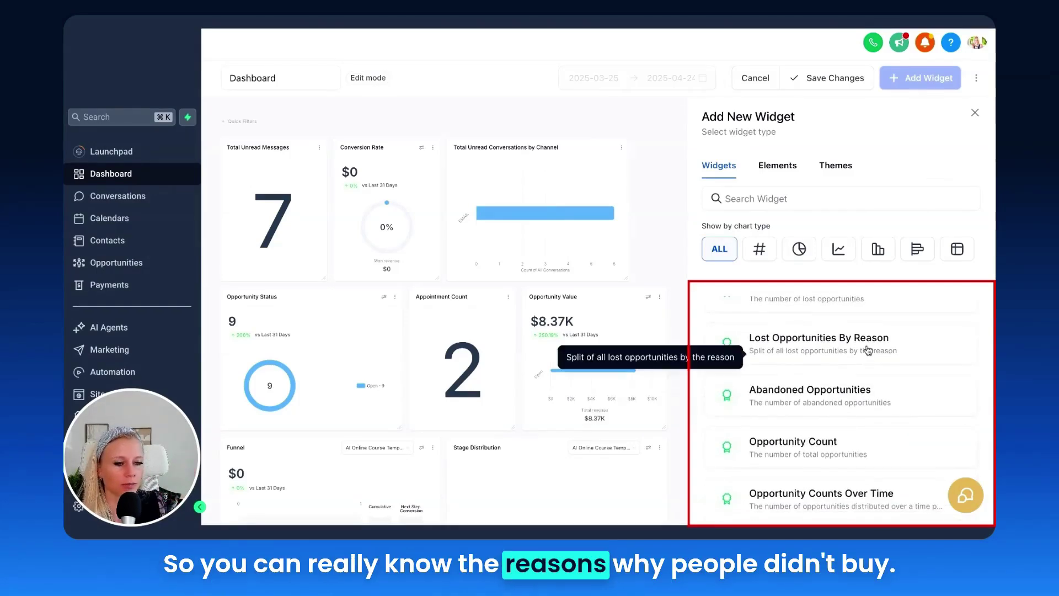
{"action": "scroll", "coordinate": [869, 359], "scroll_direction": "down", "scroll_amount": 2}
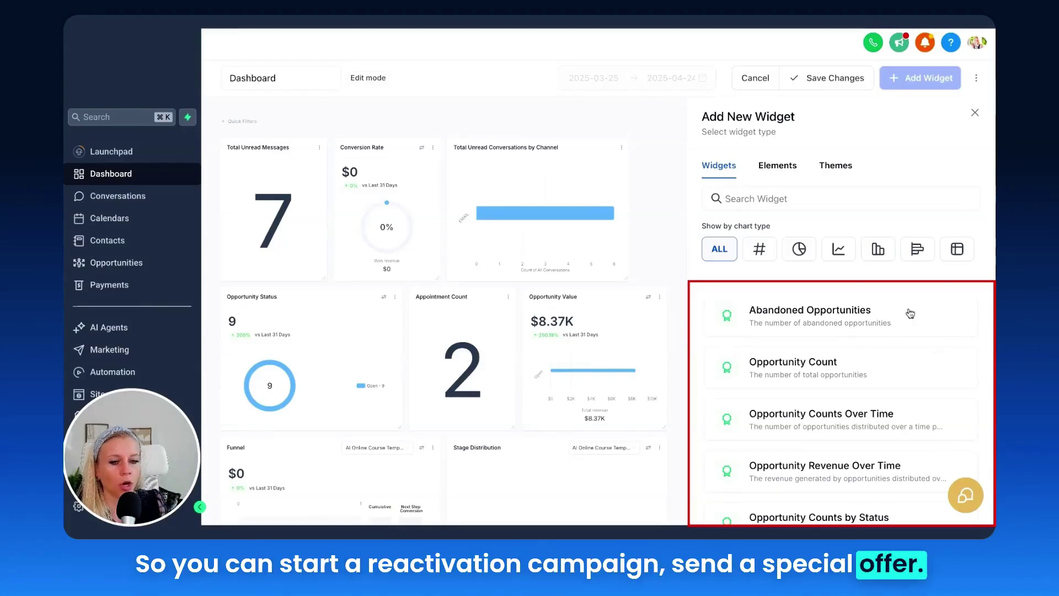
{"action": "scroll", "coordinate": [893, 369], "scroll_direction": "down", "scroll_amount": 1}
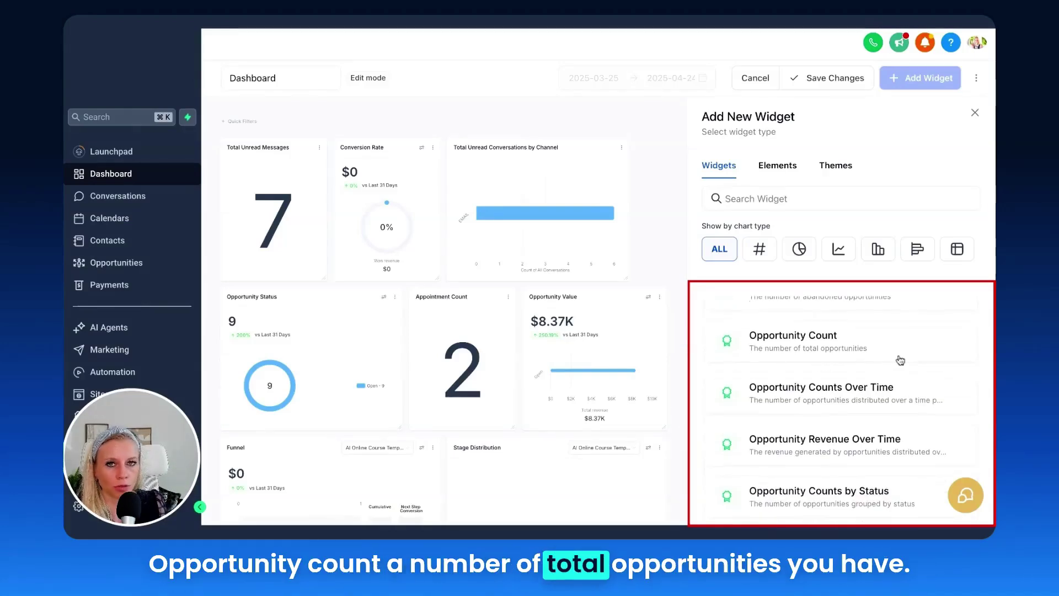
{"action": "scroll", "coordinate": [905, 357], "scroll_direction": "down", "scroll_amount": 1}
{"action": "scroll", "coordinate": [914, 355], "scroll_direction": "up", "scroll_amount": 1}
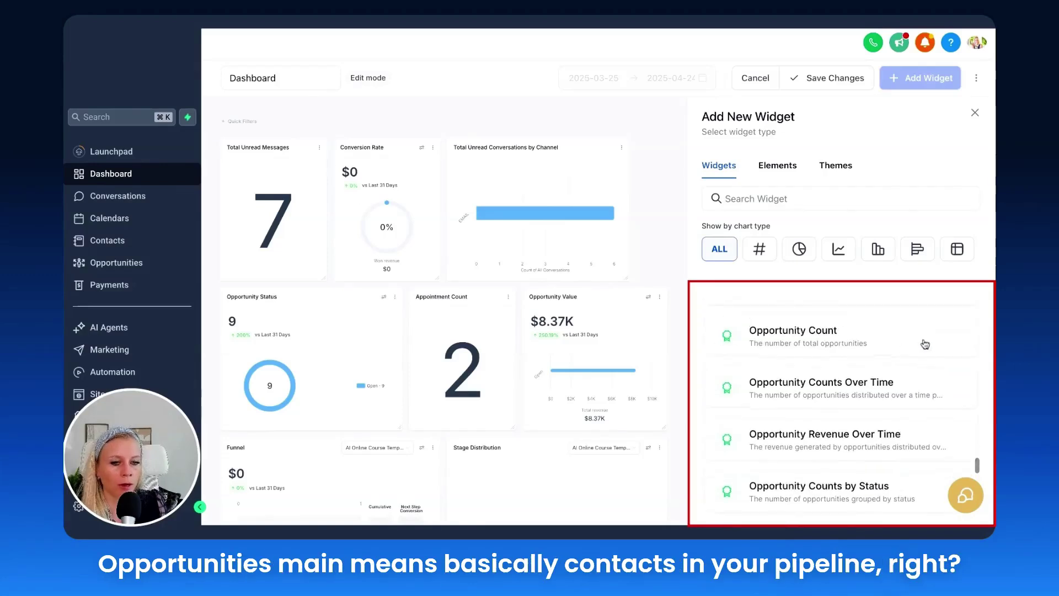
{"action": "scroll", "coordinate": [925, 344], "scroll_direction": "down", "scroll_amount": 1}
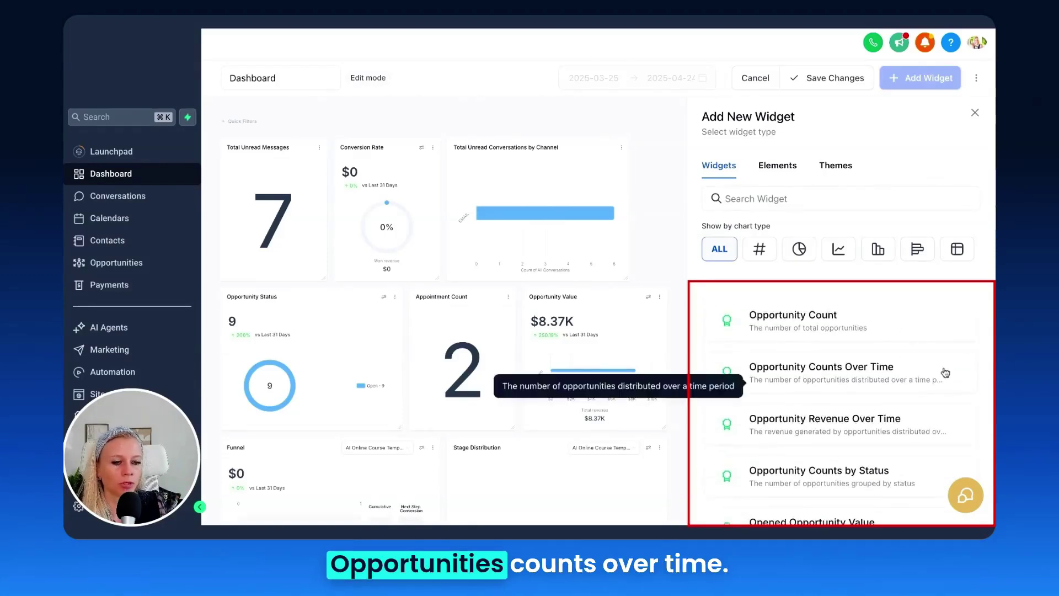
{"action": "scroll", "coordinate": [944, 370], "scroll_direction": "down", "scroll_amount": 2}
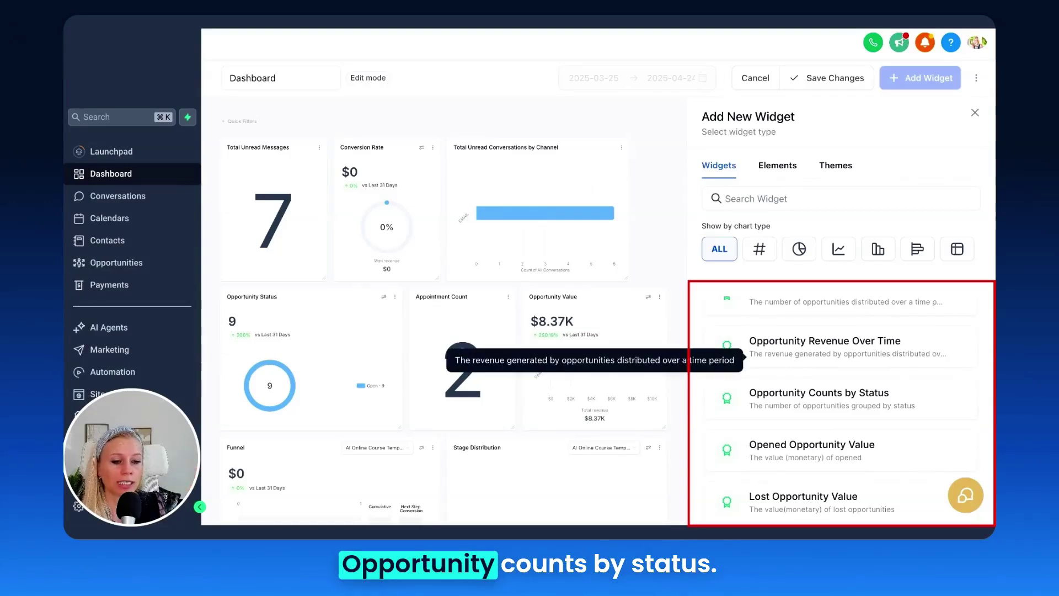
{"action": "scroll", "coordinate": [932, 366], "scroll_direction": "down", "scroll_amount": 4}
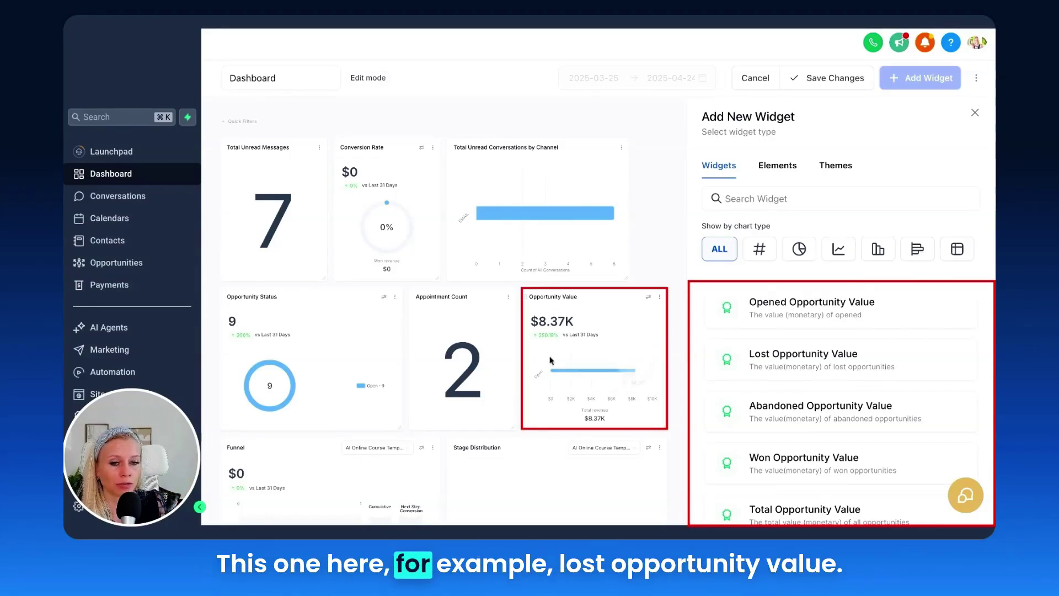
{"action": "scroll", "coordinate": [812, 360], "scroll_direction": "down", "scroll_amount": 2}
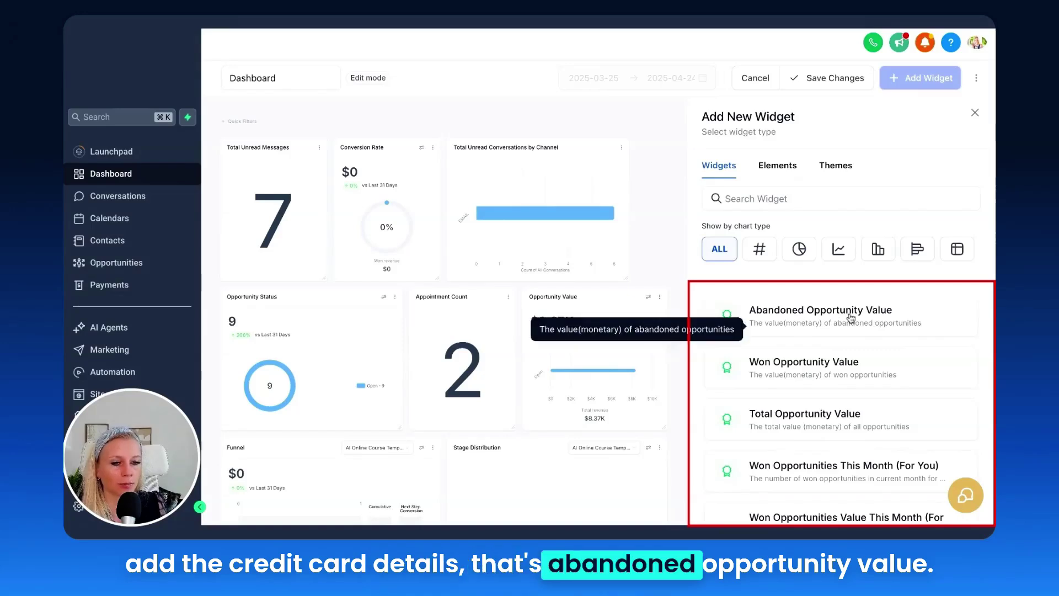
{"action": "scroll", "coordinate": [899, 359], "scroll_direction": "down", "scroll_amount": 1}
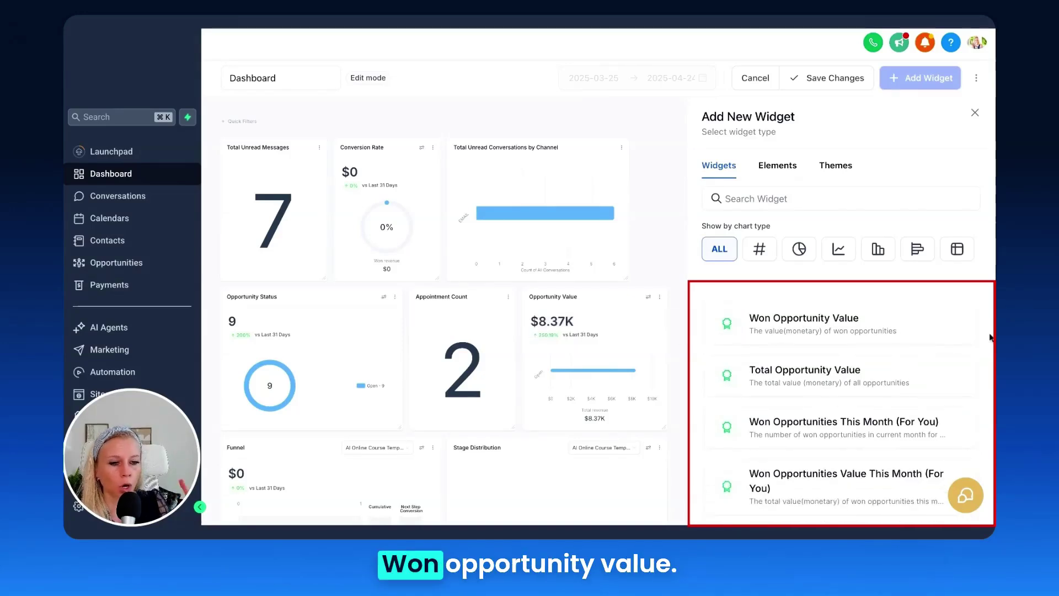
{"action": "scroll", "coordinate": [905, 359], "scroll_direction": "down", "scroll_amount": 2}
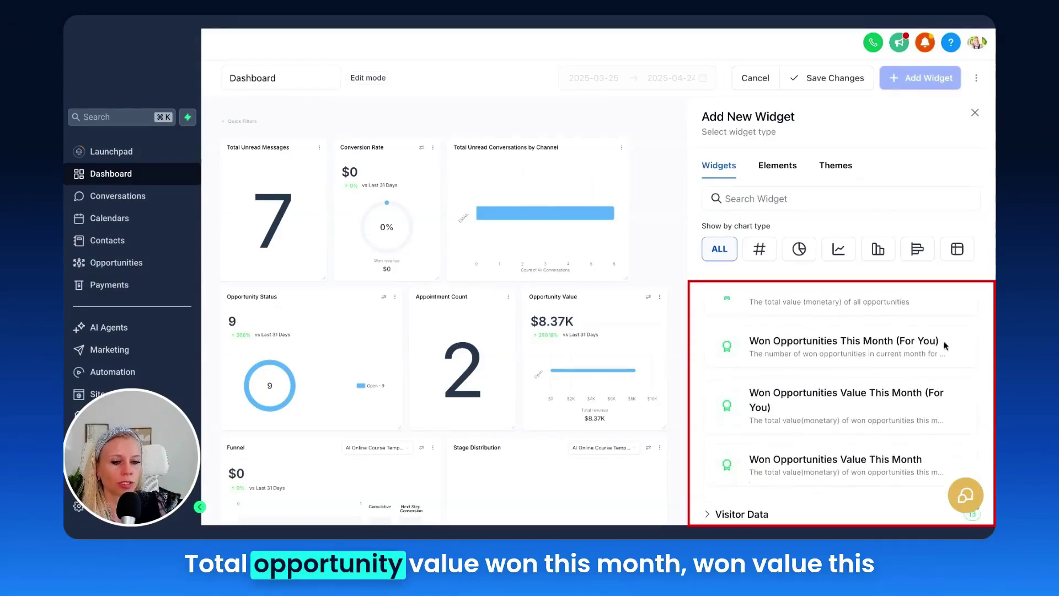
{"action": "scroll", "coordinate": [883, 386], "scroll_direction": "down", "scroll_amount": 1}
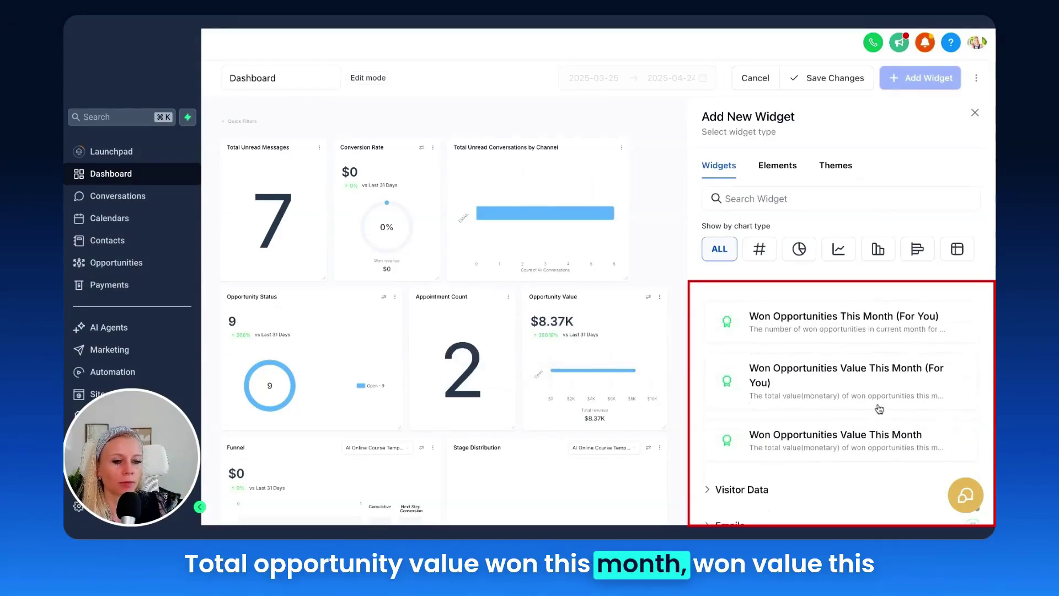
{"action": "scroll", "coordinate": [899, 425], "scroll_direction": "down", "scroll_amount": 1}
{"action": "scroll", "coordinate": [891, 439], "scroll_direction": "down", "scroll_amount": 1}
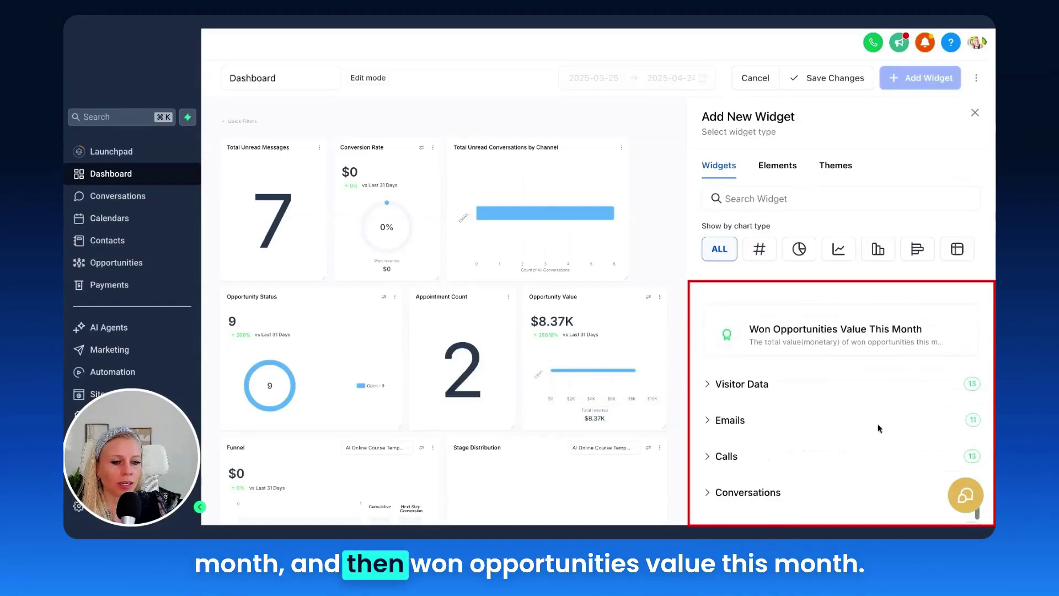
{"action": "scroll", "coordinate": [896, 340], "scroll_direction": "down", "scroll_amount": 1}
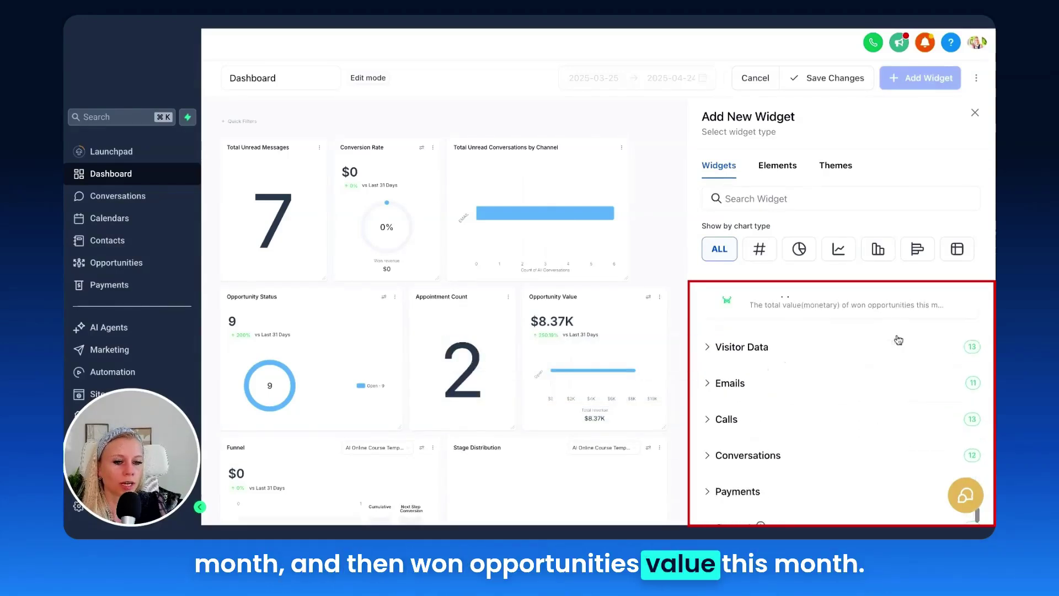
{"action": "left_click", "coordinate": [733, 339]}
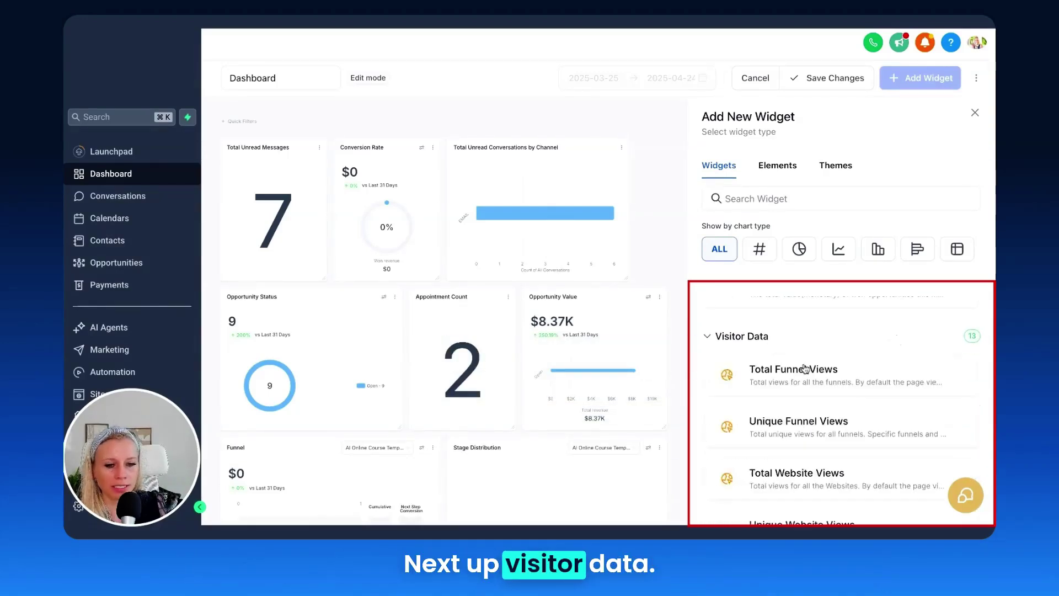
{"action": "scroll", "coordinate": [772, 334], "scroll_direction": "down", "scroll_amount": 1}
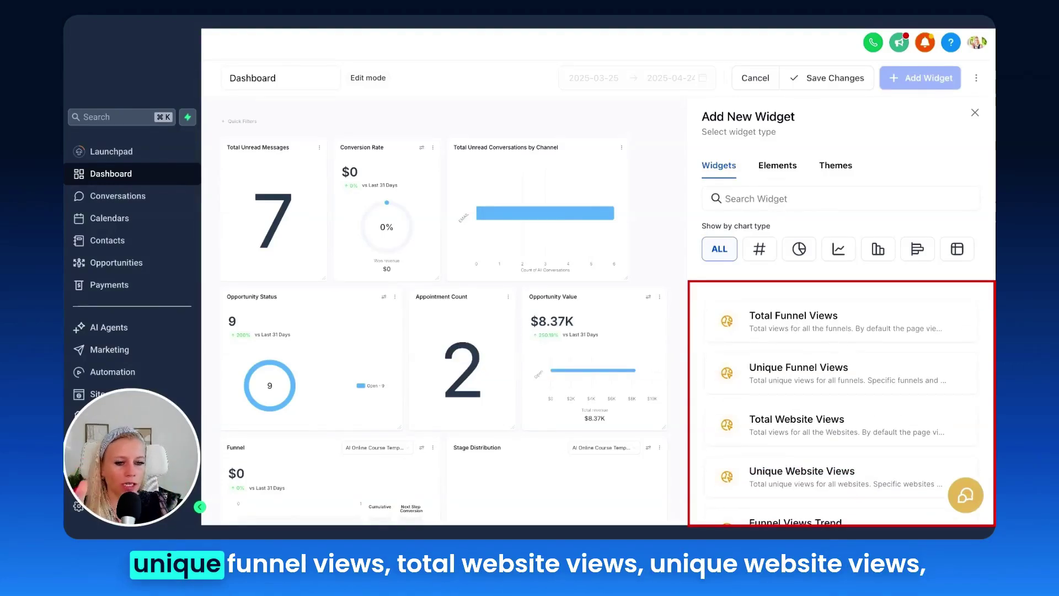
{"action": "scroll", "coordinate": [802, 482], "scroll_direction": "down", "scroll_amount": 3}
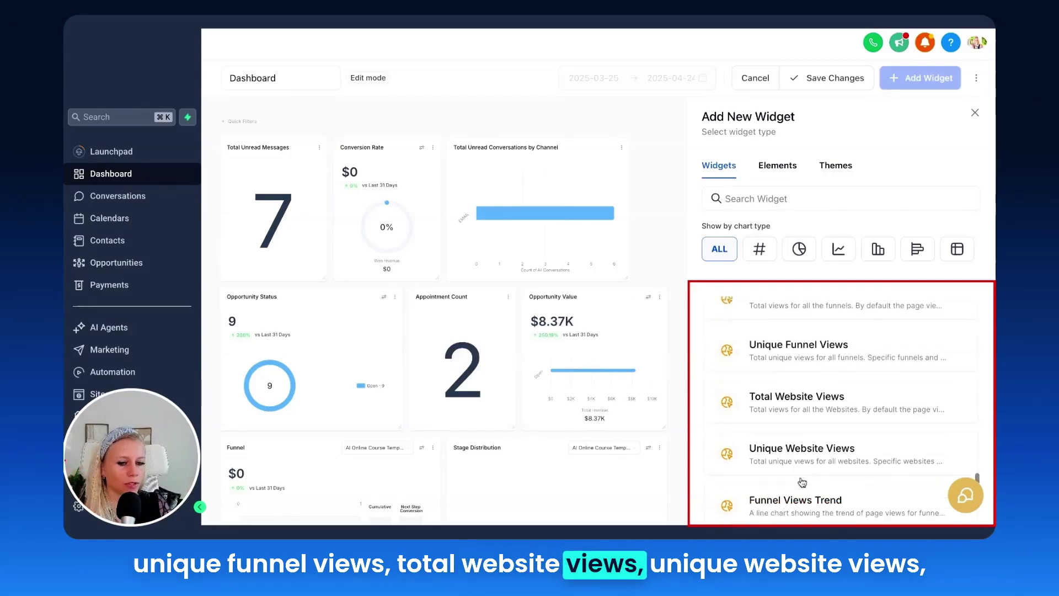
{"action": "scroll", "coordinate": [803, 482], "scroll_direction": "down", "scroll_amount": 1}
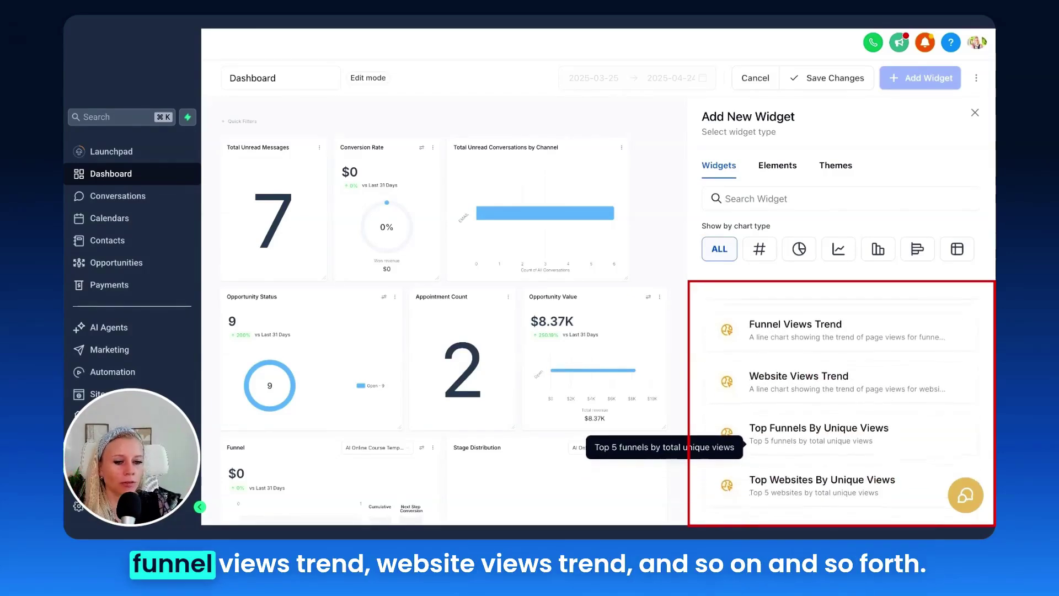
{"action": "scroll", "coordinate": [867, 410], "scroll_direction": "down", "scroll_amount": 1}
{"action": "scroll", "coordinate": [868, 410], "scroll_direction": "down", "scroll_amount": 2}
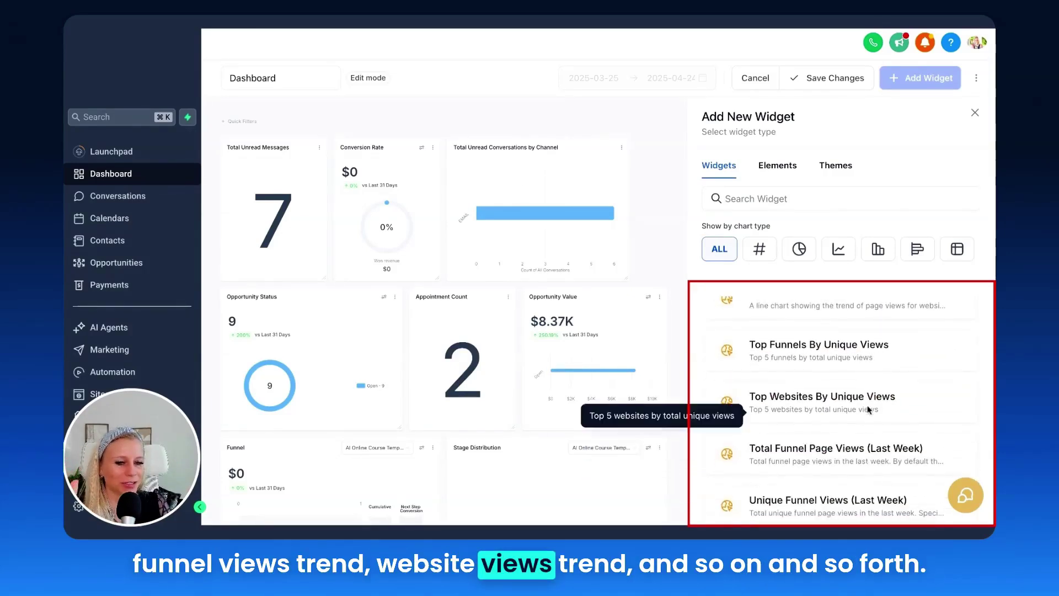
{"action": "scroll", "coordinate": [864, 440], "scroll_direction": "down", "scroll_amount": 1}
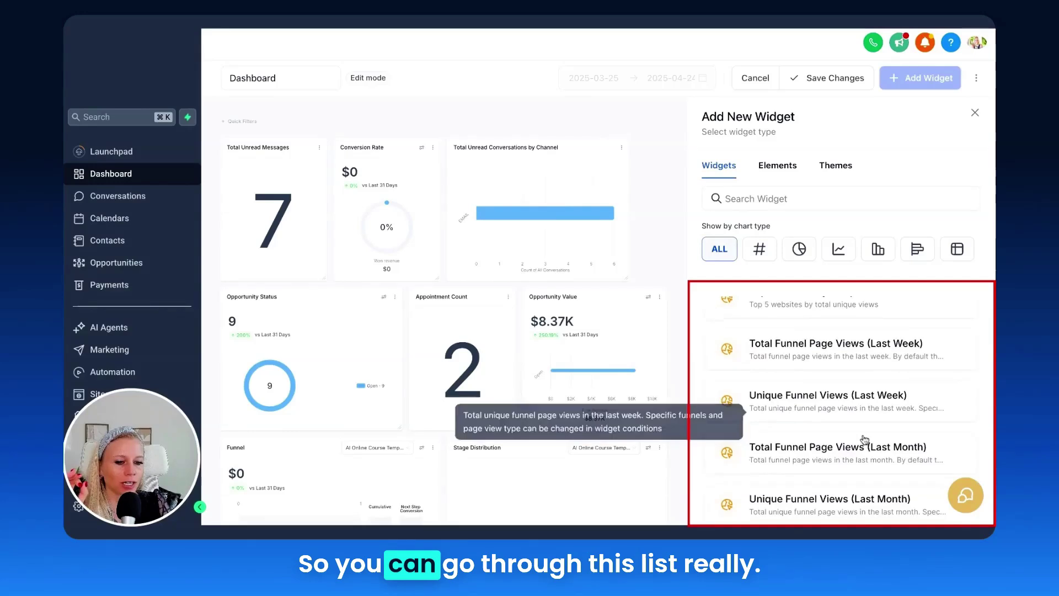
{"action": "scroll", "coordinate": [865, 440], "scroll_direction": "down", "scroll_amount": 3}
{"action": "scroll", "coordinate": [864, 440], "scroll_direction": "down", "scroll_amount": 1}
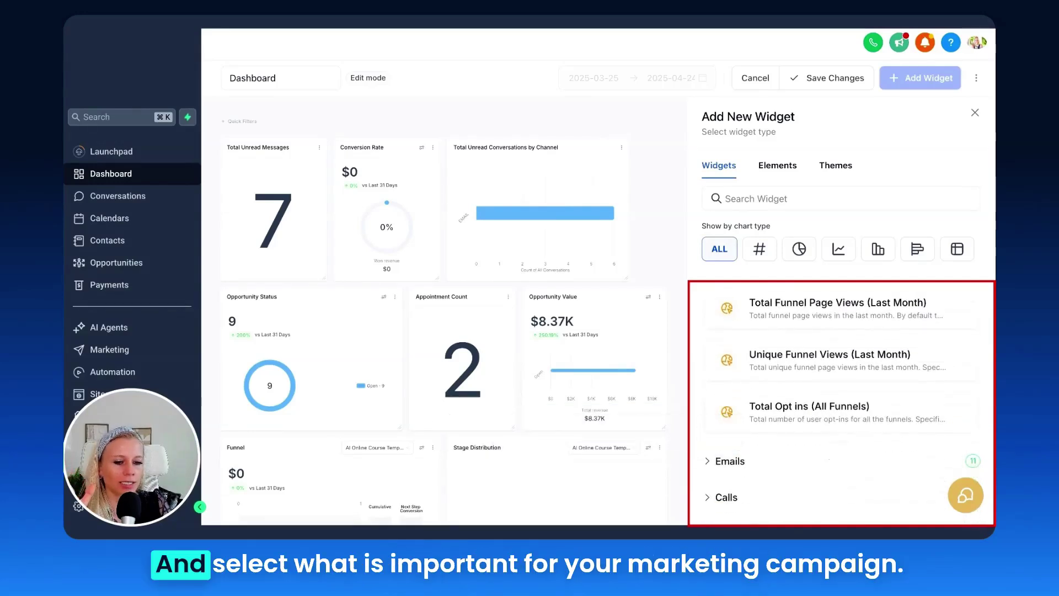
{"action": "scroll", "coordinate": [877, 380], "scroll_direction": "down", "scroll_amount": 3}
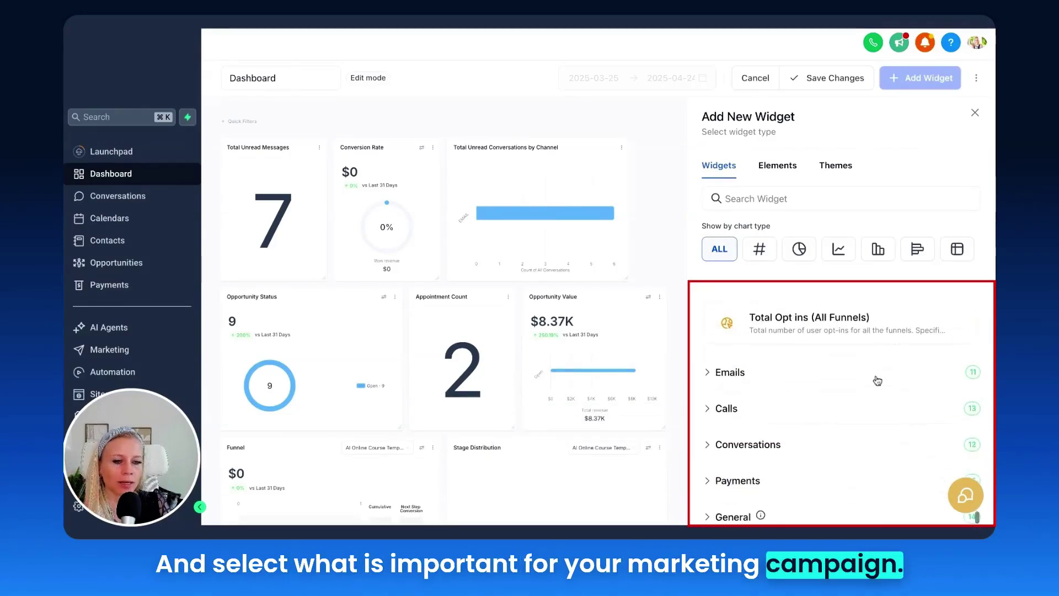
{"action": "scroll", "coordinate": [877, 380], "scroll_direction": "up", "scroll_amount": 6}
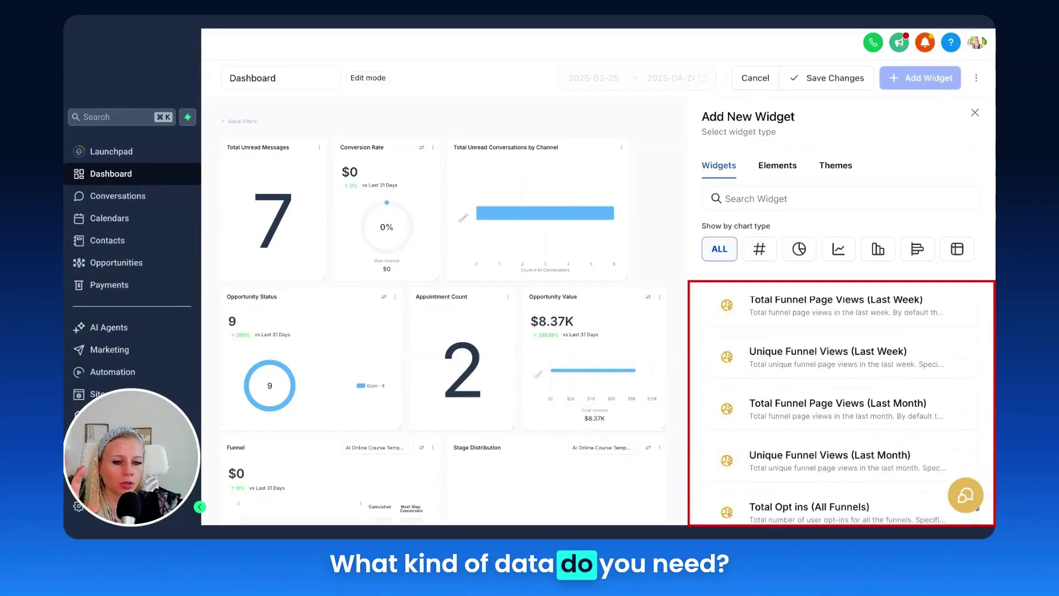
{"action": "scroll", "coordinate": [877, 380], "scroll_direction": "up", "scroll_amount": 3}
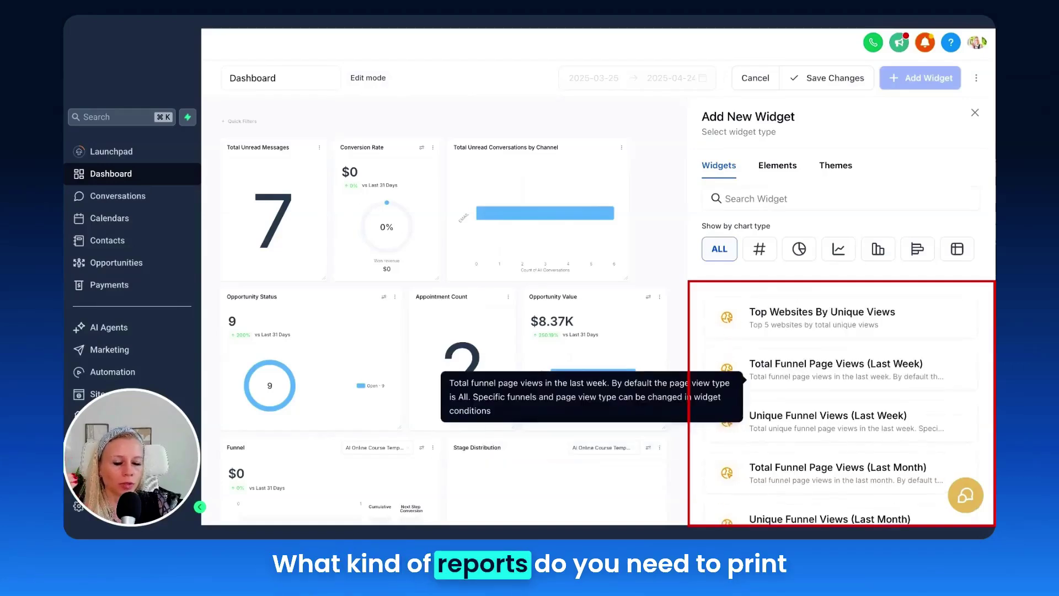
{"action": "scroll", "coordinate": [877, 381], "scroll_direction": "down", "scroll_amount": 5}
{"action": "scroll", "coordinate": [841, 403], "scroll_direction": "down", "scroll_amount": 2}
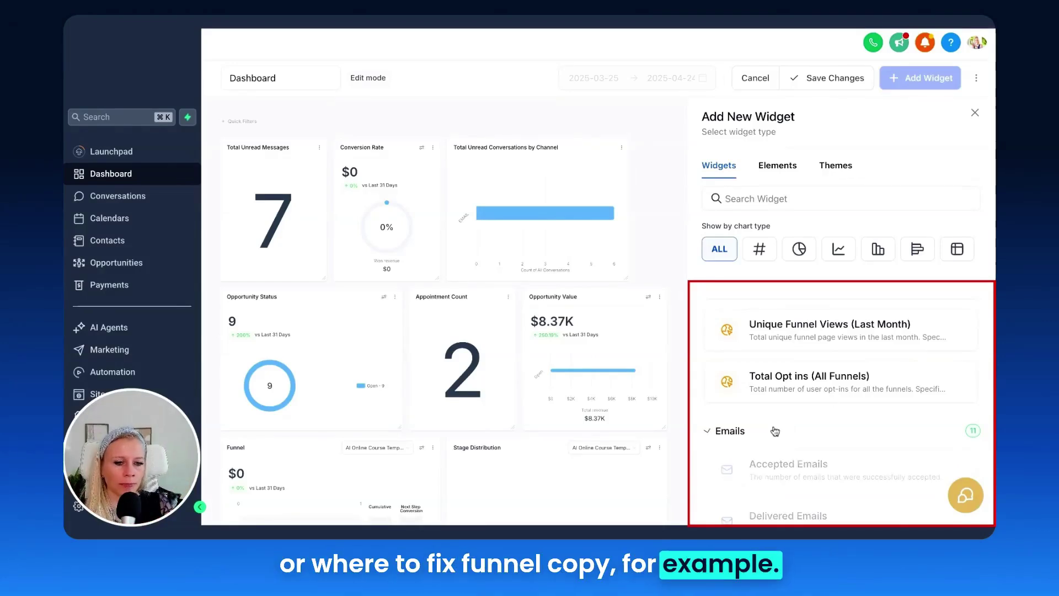
Browse the Emails widgets past bounced, failed and unsubscribed counts to Emails By Domain.
{"action": "scroll", "coordinate": [775, 430], "scroll_direction": "down", "scroll_amount": 3}
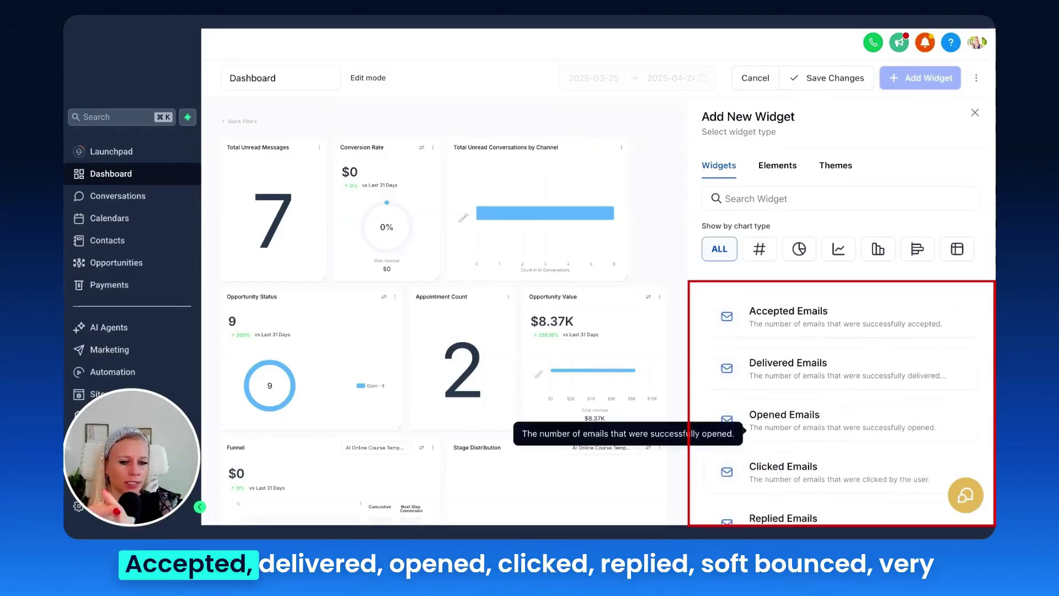
{"action": "scroll", "coordinate": [775, 431], "scroll_direction": "down", "scroll_amount": 3}
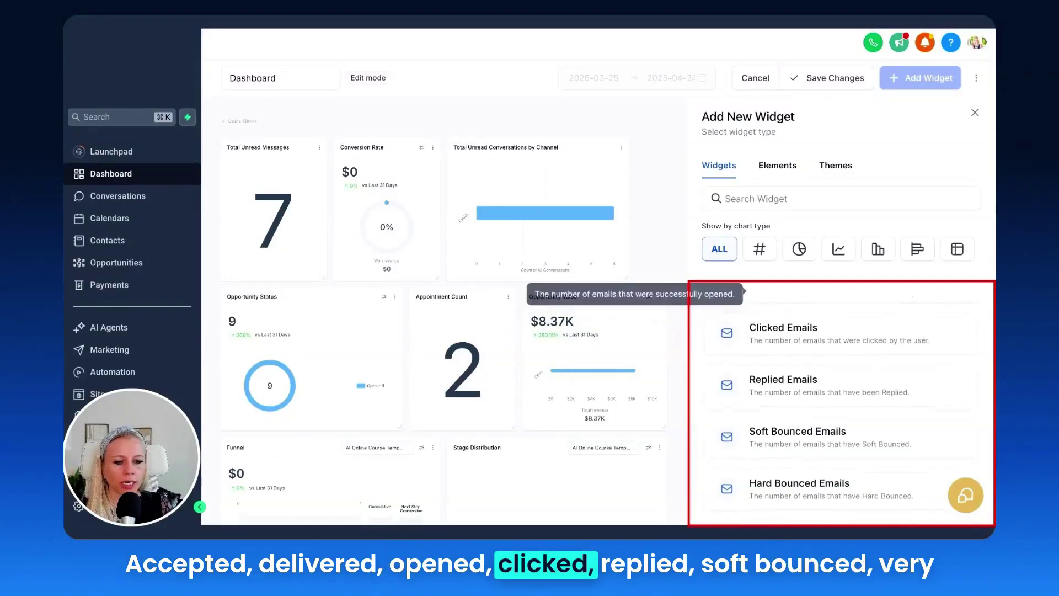
{"action": "scroll", "coordinate": [775, 431], "scroll_direction": "down", "scroll_amount": 1}
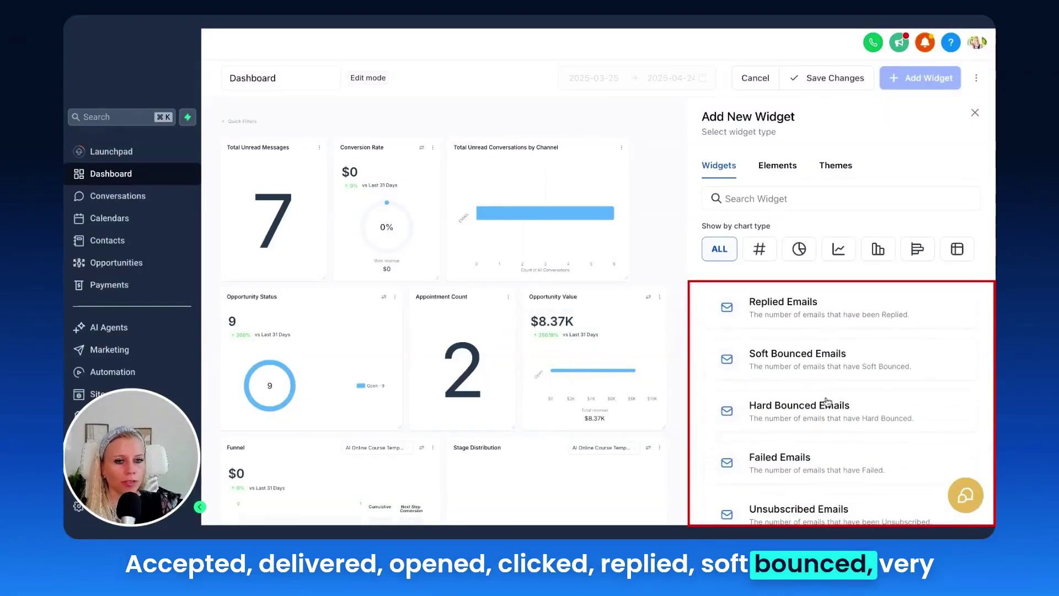
{"action": "scroll", "coordinate": [875, 371], "scroll_direction": "down", "scroll_amount": 1}
{"action": "scroll", "coordinate": [876, 369], "scroll_direction": "down", "scroll_amount": 1}
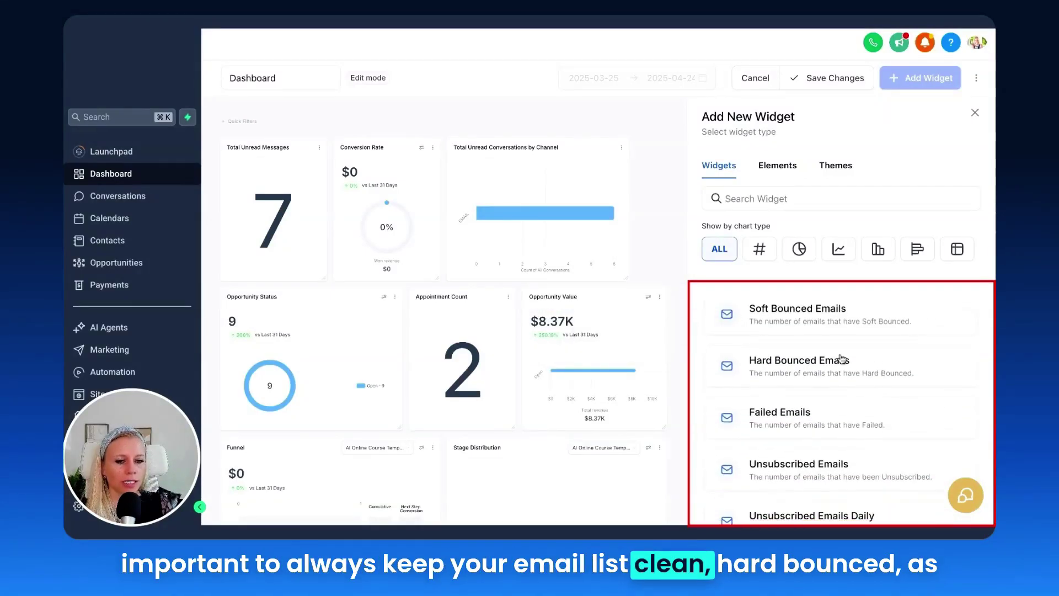
{"action": "scroll", "coordinate": [849, 386], "scroll_direction": "down", "scroll_amount": 3}
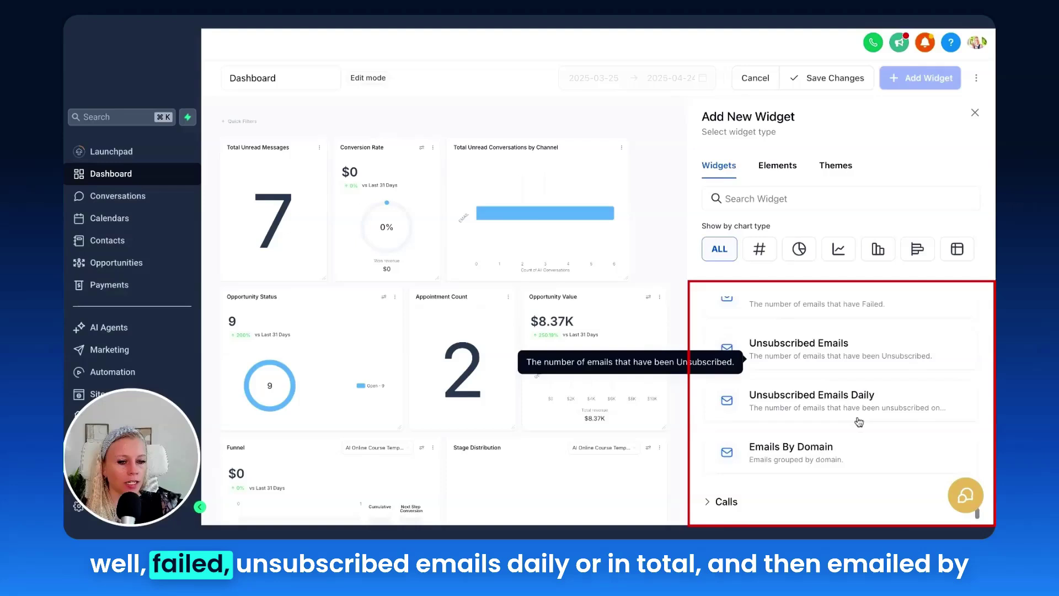
{"action": "scroll", "coordinate": [859, 422], "scroll_direction": "down", "scroll_amount": 1}
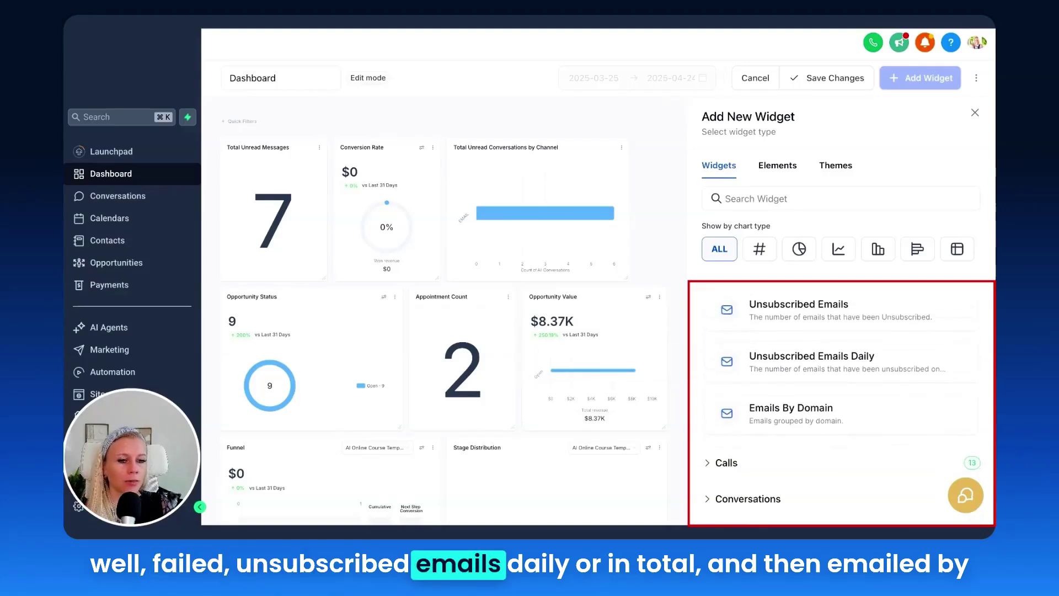
{"action": "scroll", "coordinate": [849, 365], "scroll_direction": "down", "scroll_amount": 1}
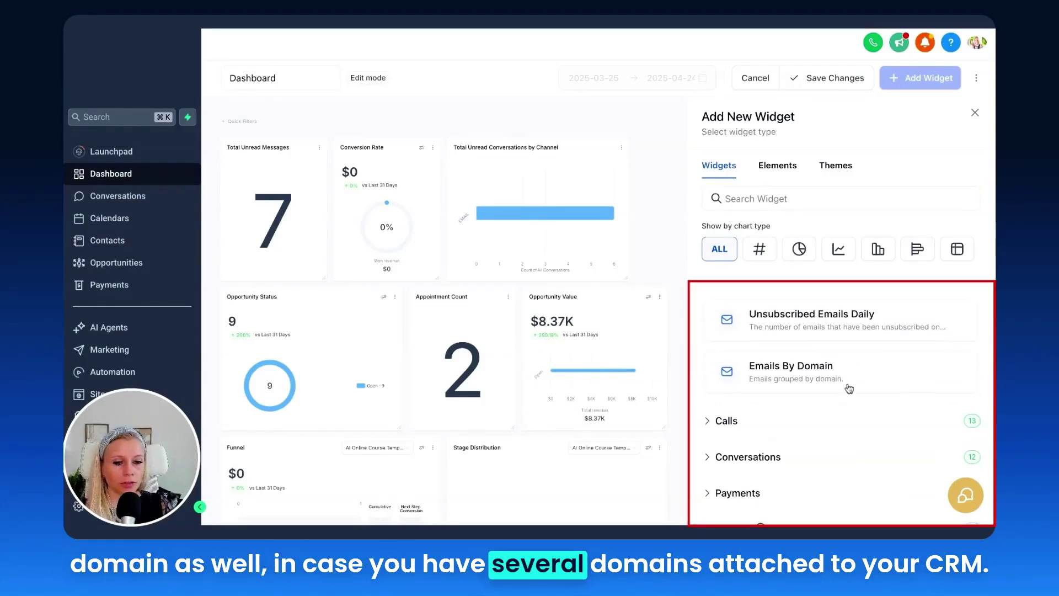
Expand the Calls category and browse its widgets through First Time Call Total Duration.
{"action": "left_click", "coordinate": [722, 421]}
{"action": "scroll", "coordinate": [727, 468], "scroll_direction": "down", "scroll_amount": 2}
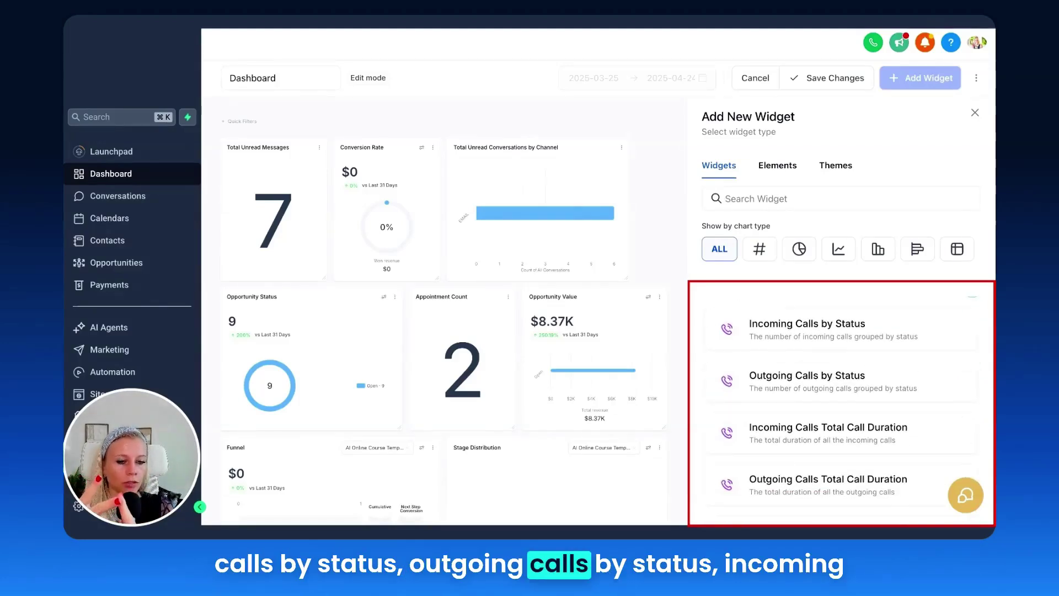
{"action": "scroll", "coordinate": [841, 402], "scroll_direction": "down", "scroll_amount": 2}
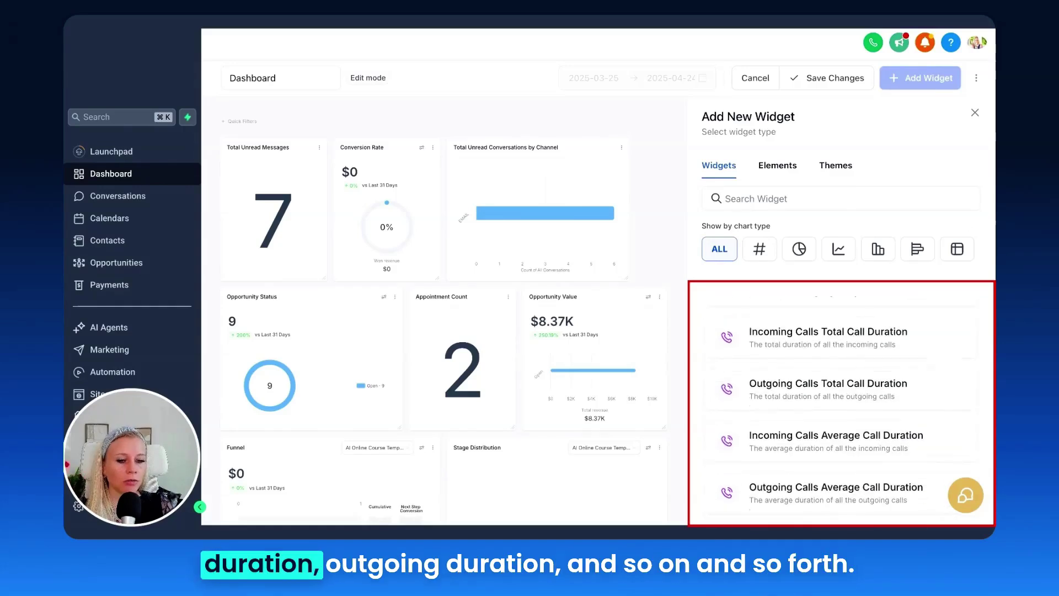
{"action": "scroll", "coordinate": [842, 403], "scroll_direction": "down", "scroll_amount": 4}
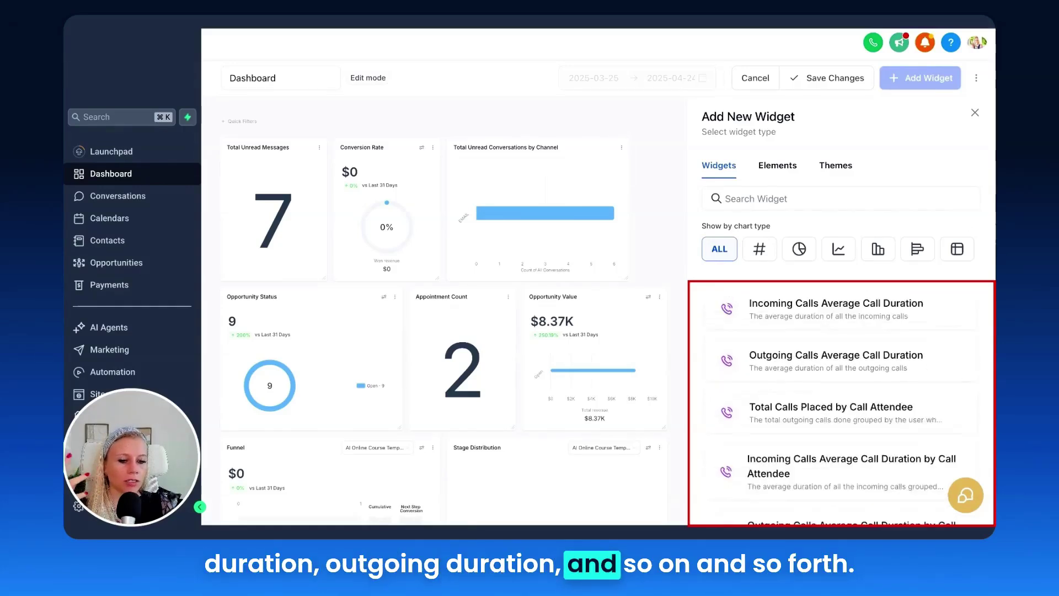
{"action": "scroll", "coordinate": [765, 515], "scroll_direction": "down", "scroll_amount": 2}
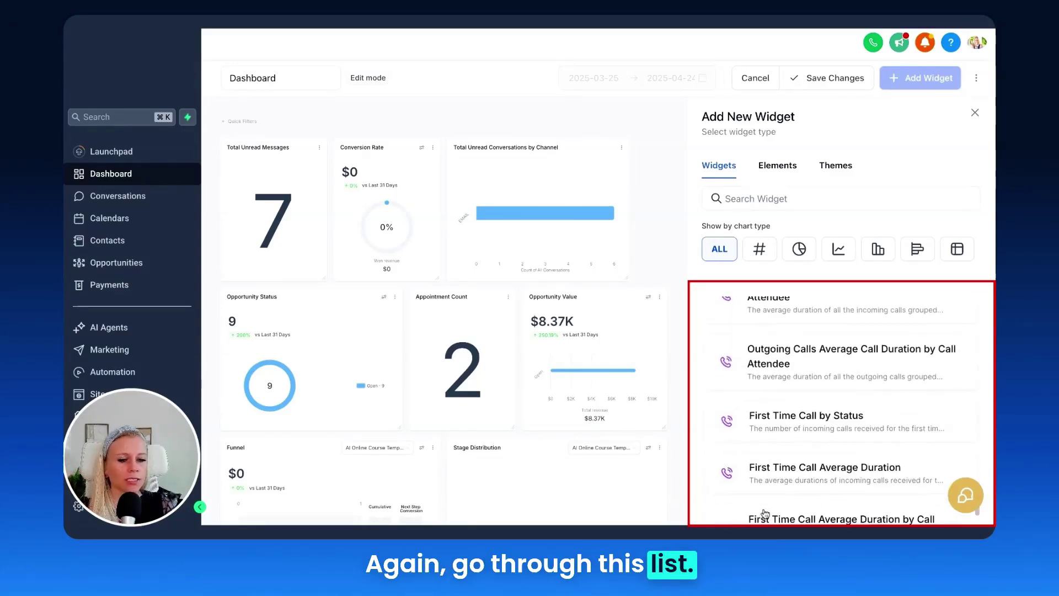
{"action": "scroll", "coordinate": [766, 515], "scroll_direction": "down", "scroll_amount": 2}
{"action": "scroll", "coordinate": [765, 515], "scroll_direction": "down", "scroll_amount": 2}
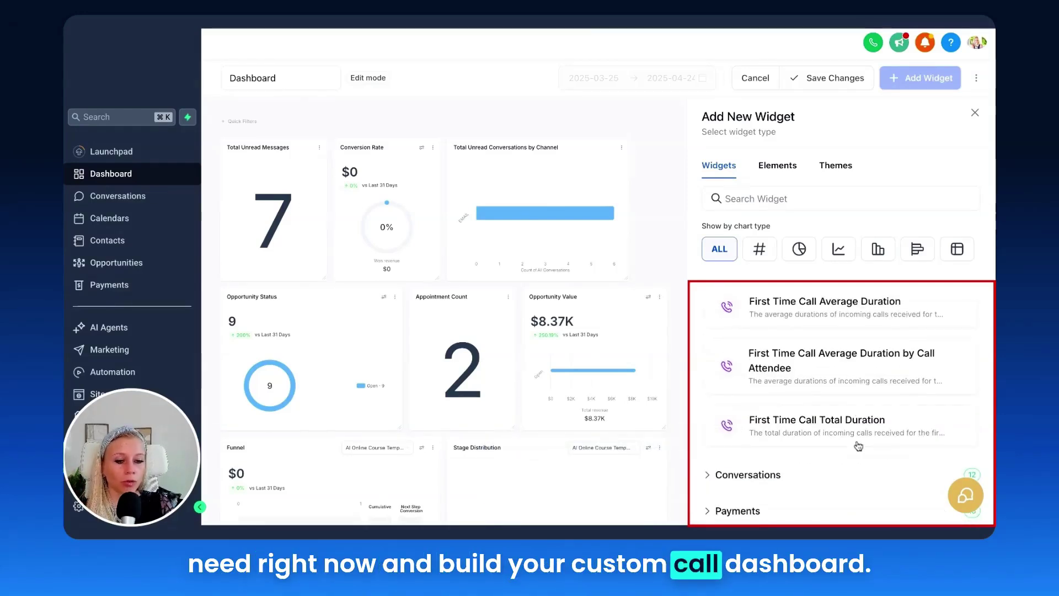
{"action": "scroll", "coordinate": [858, 446], "scroll_direction": "down", "scroll_amount": 1}
Expand Conversations and browse its unread, assigned and unassigned widgets down to Payments.
{"action": "left_click", "coordinate": [793, 451]}
{"action": "scroll", "coordinate": [792, 450], "scroll_direction": "down", "scroll_amount": 3}
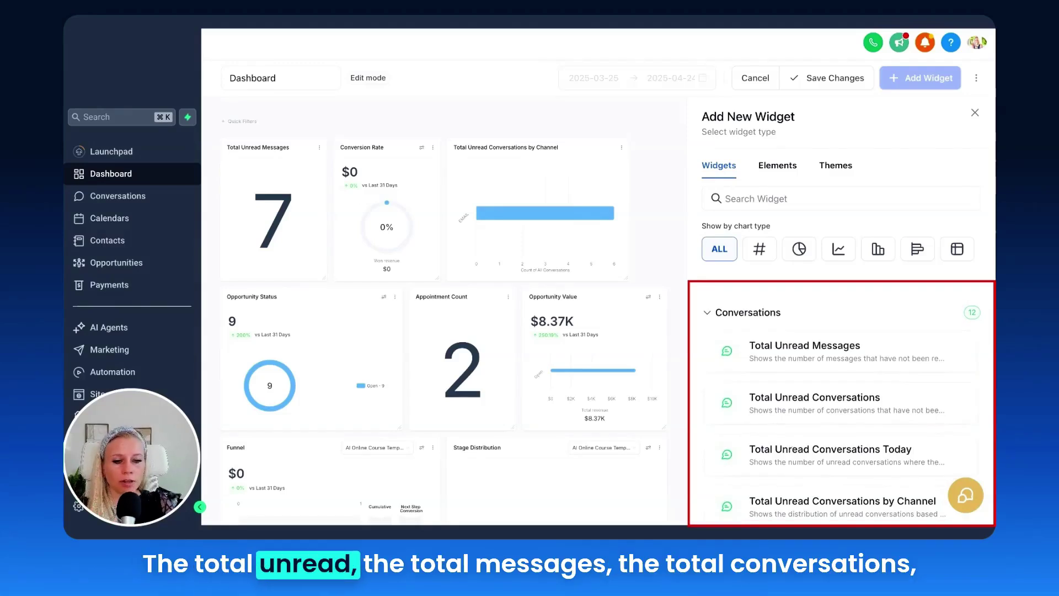
{"action": "scroll", "coordinate": [841, 403], "scroll_direction": "down", "scroll_amount": 2}
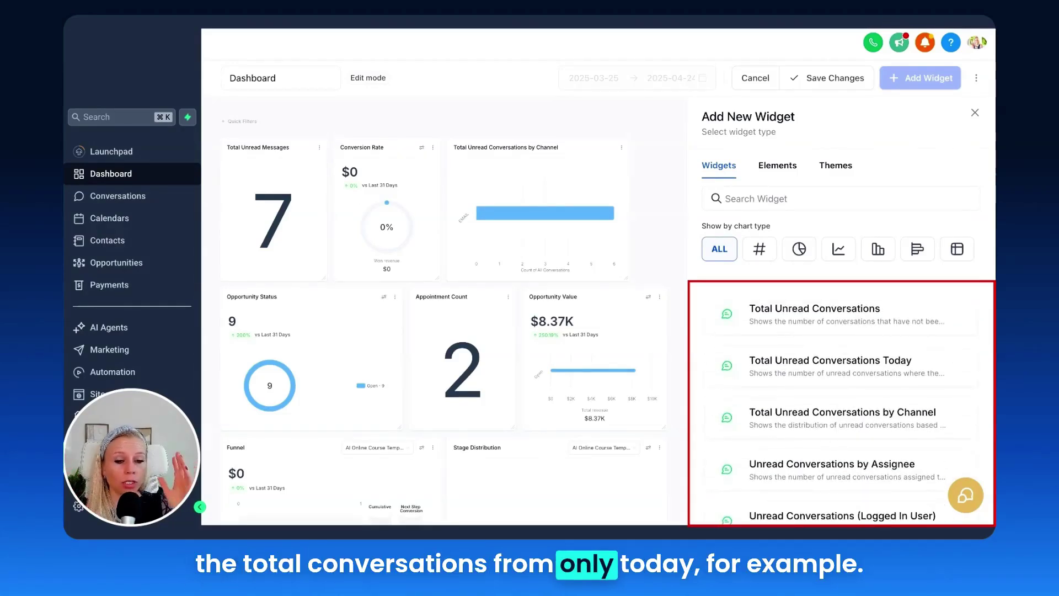
{"action": "scroll", "coordinate": [841, 403], "scroll_direction": "down", "scroll_amount": 2}
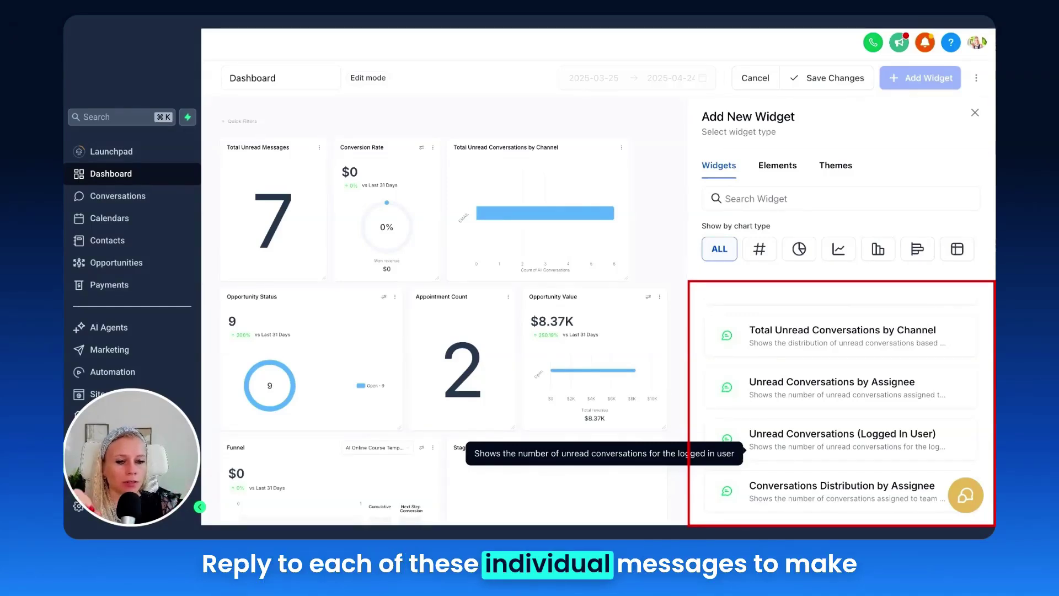
{"action": "scroll", "coordinate": [841, 403], "scroll_direction": "down", "scroll_amount": 2}
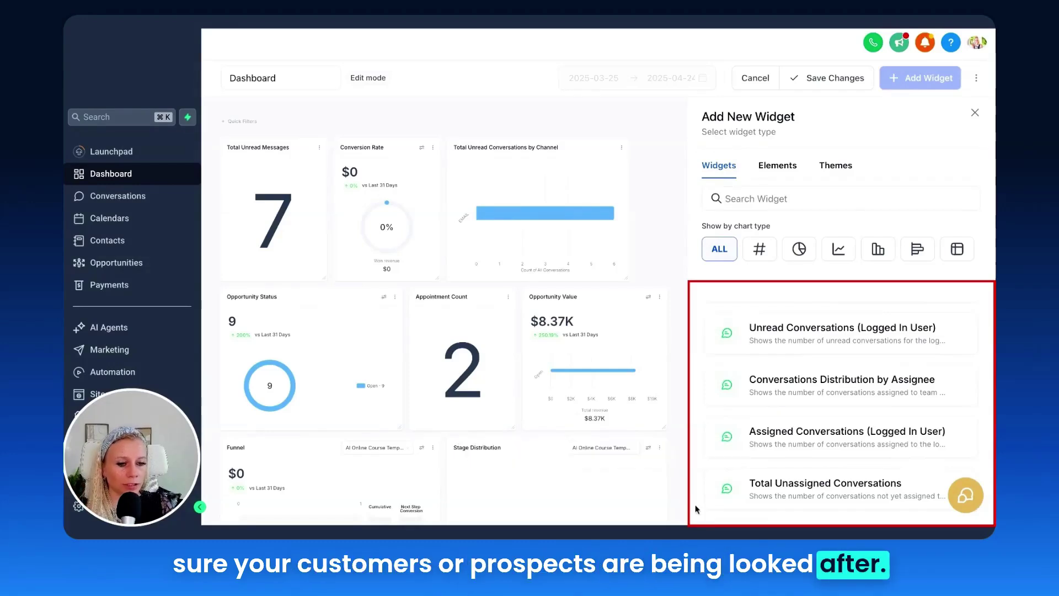
{"action": "scroll", "coordinate": [736, 472], "scroll_direction": "down", "scroll_amount": 2}
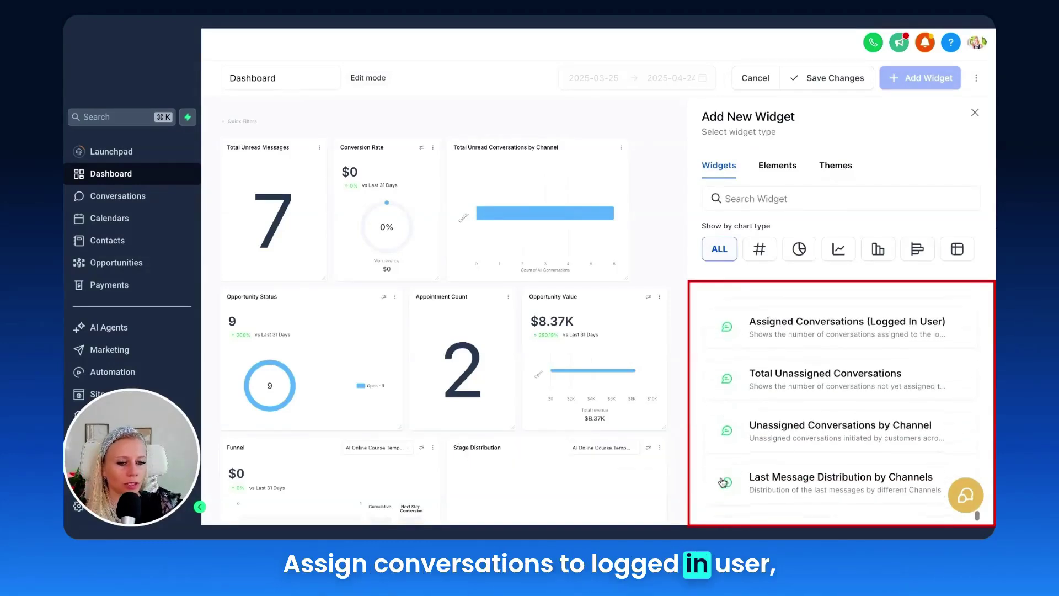
{"action": "scroll", "coordinate": [729, 477], "scroll_direction": "down", "scroll_amount": 1}
{"action": "scroll", "coordinate": [838, 472], "scroll_direction": "down", "scroll_amount": 2}
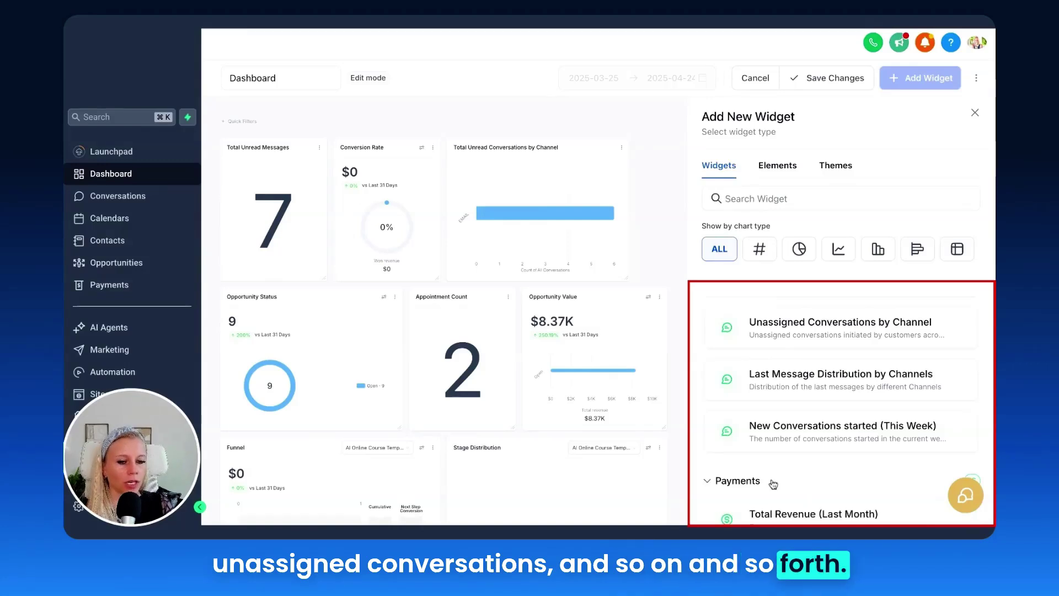
Scroll the Payments widgets past coupon and invoice trends to Refund Amount Trend and the General header.
{"action": "scroll", "coordinate": [773, 484], "scroll_direction": "down", "scroll_amount": 5}
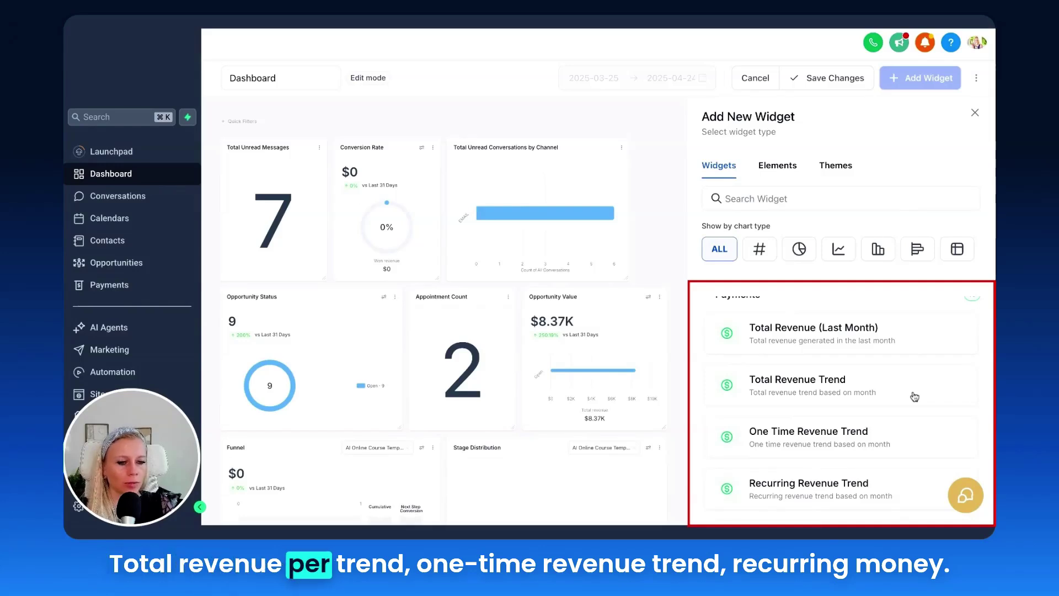
{"action": "scroll", "coordinate": [900, 440], "scroll_direction": "down", "scroll_amount": 2}
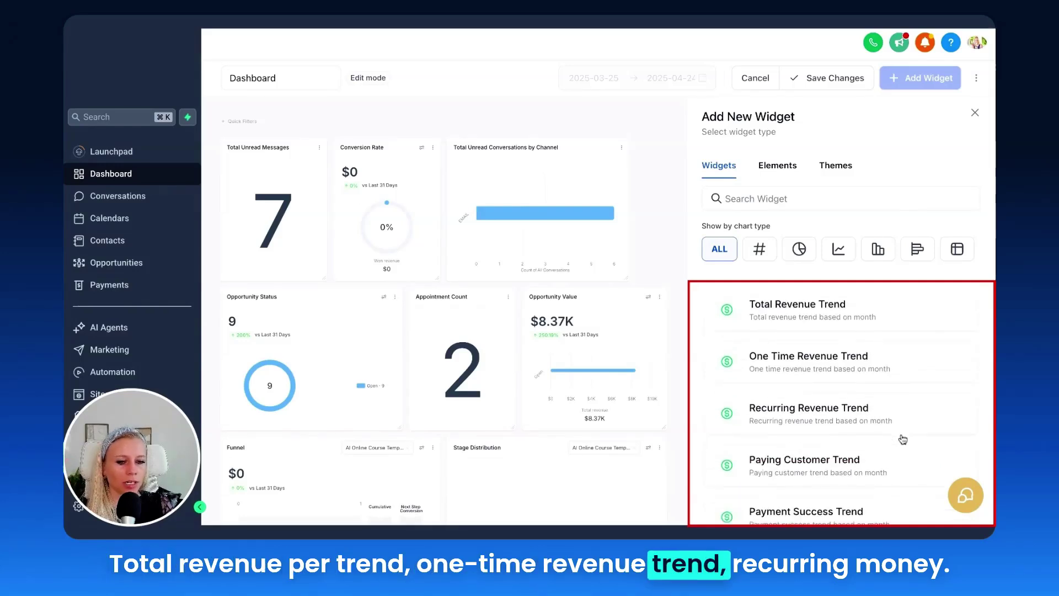
{"action": "scroll", "coordinate": [902, 439], "scroll_direction": "down", "scroll_amount": 2}
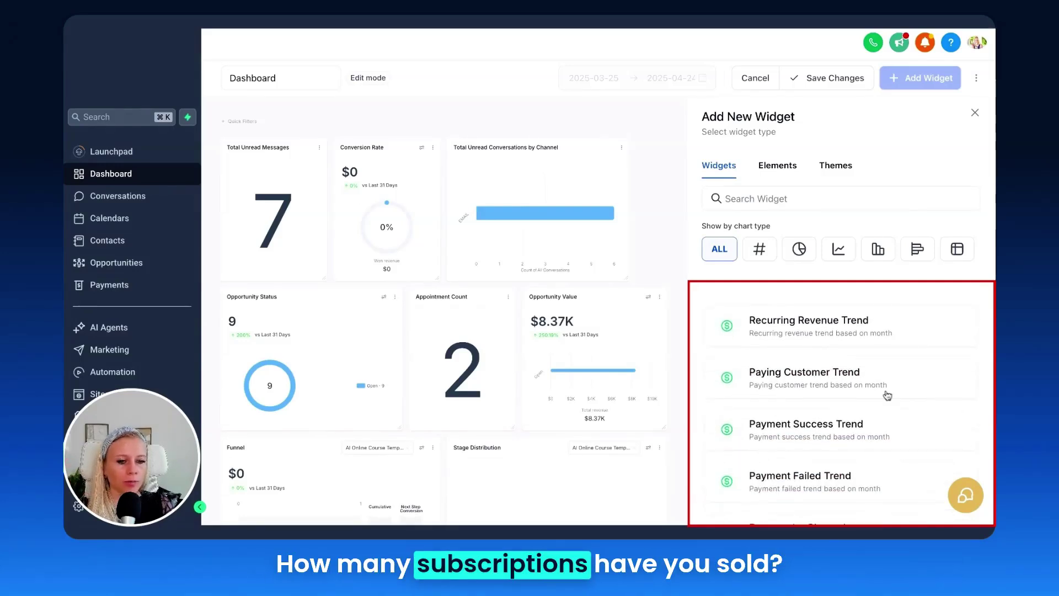
{"action": "scroll", "coordinate": [905, 404], "scroll_direction": "down", "scroll_amount": 2}
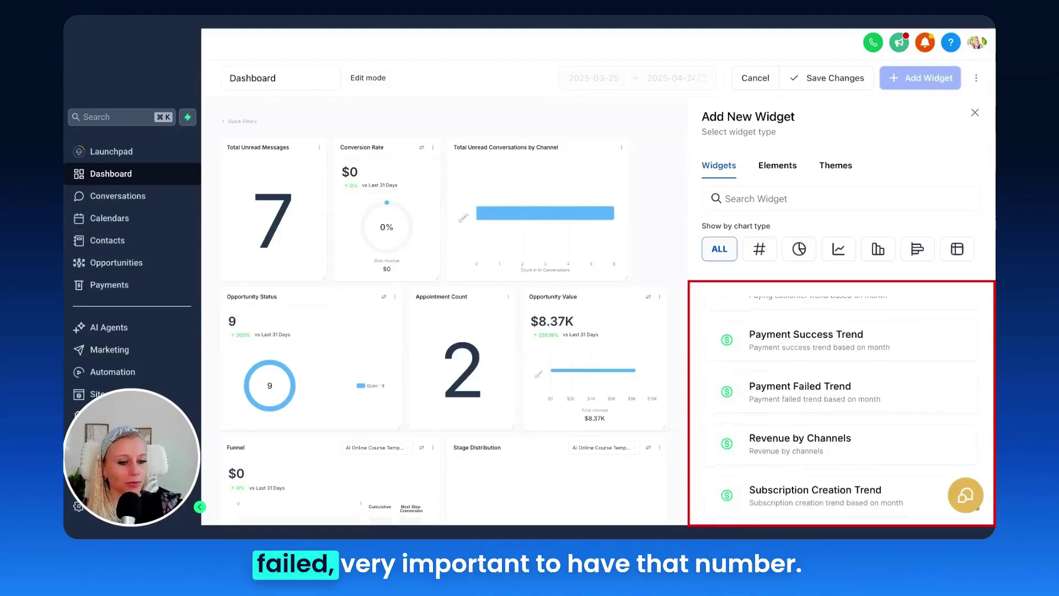
{"action": "scroll", "coordinate": [859, 363], "scroll_direction": "down", "scroll_amount": 1}
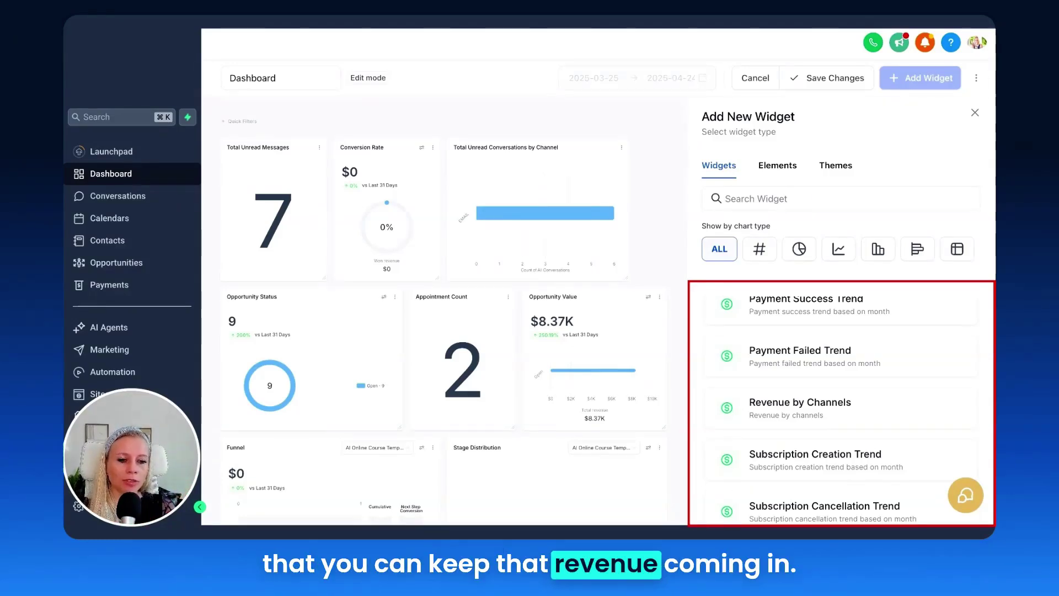
{"action": "scroll", "coordinate": [844, 437], "scroll_direction": "down", "scroll_amount": 2}
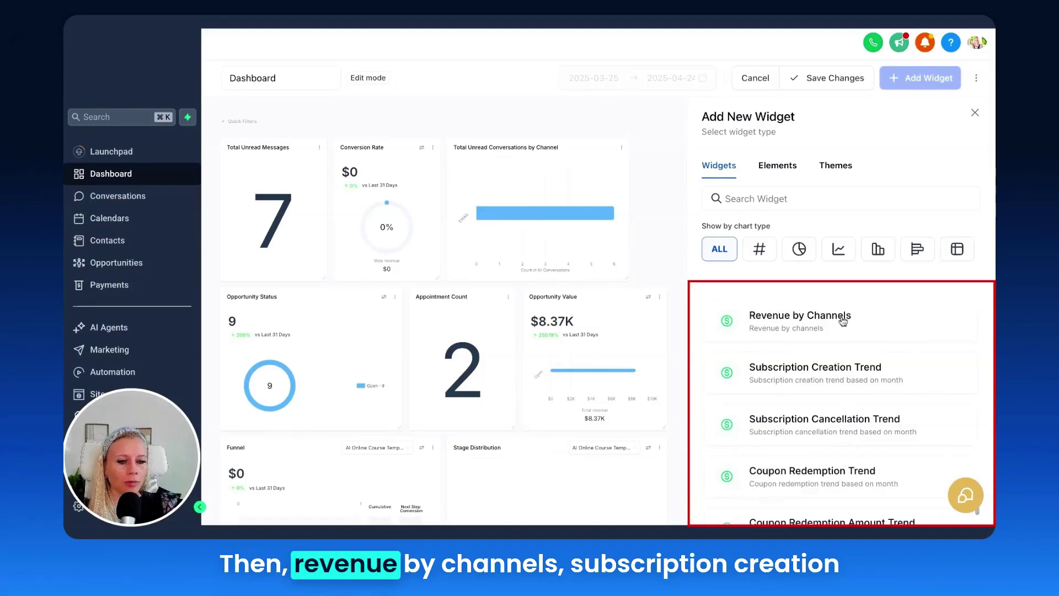
{"action": "scroll", "coordinate": [905, 377], "scroll_direction": "down", "scroll_amount": 1}
{"action": "scroll", "coordinate": [905, 365], "scroll_direction": "down", "scroll_amount": 2}
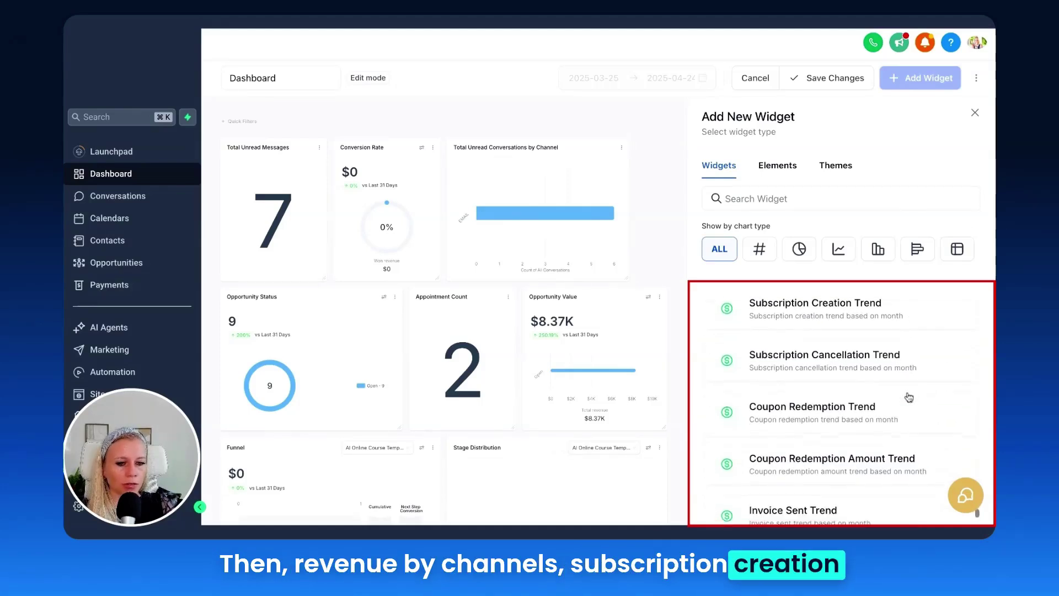
{"action": "scroll", "coordinate": [900, 396], "scroll_direction": "down", "scroll_amount": 1}
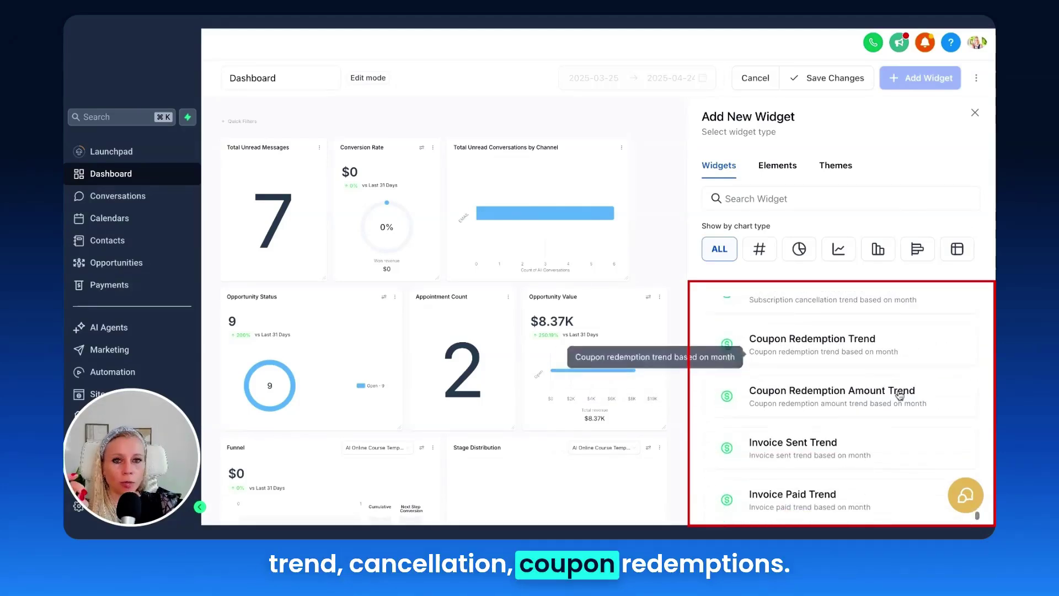
{"action": "scroll", "coordinate": [900, 395], "scroll_direction": "down", "scroll_amount": 1}
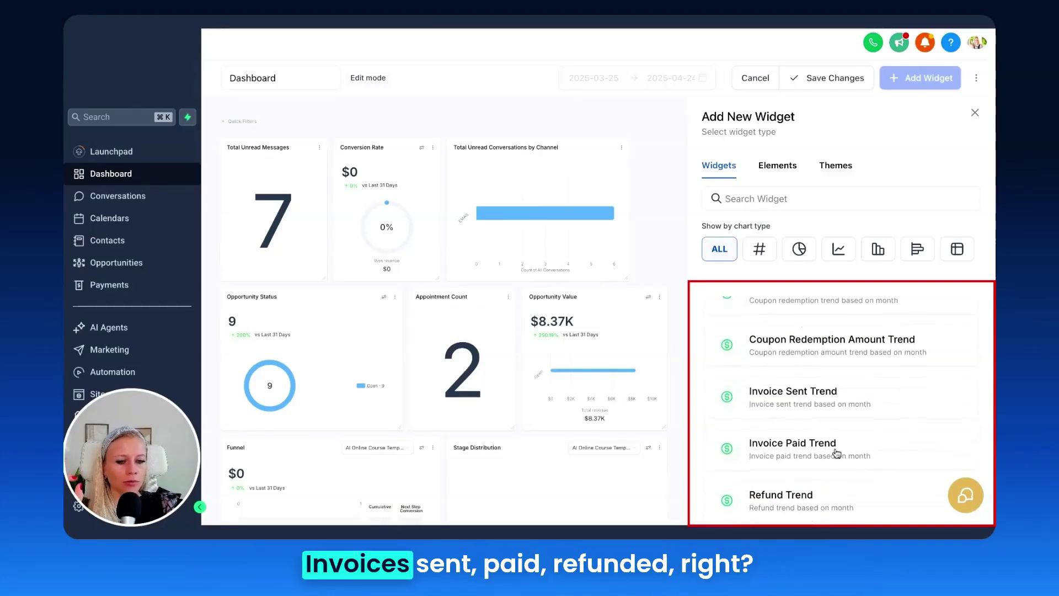
{"action": "scroll", "coordinate": [845, 502], "scroll_direction": "down", "scroll_amount": 2}
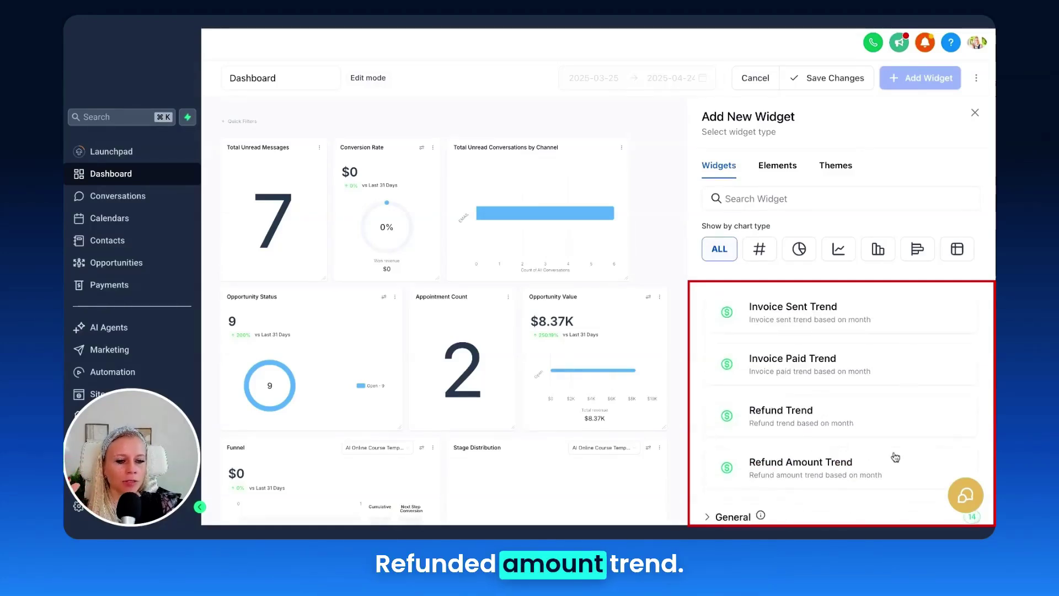
Expand General and scroll its opportunity, task, lead source and ads widgets down to Sales Efficiency.
{"action": "left_click", "coordinate": [731, 518]}
{"action": "scroll", "coordinate": [853, 405], "scroll_direction": "down", "scroll_amount": 5}
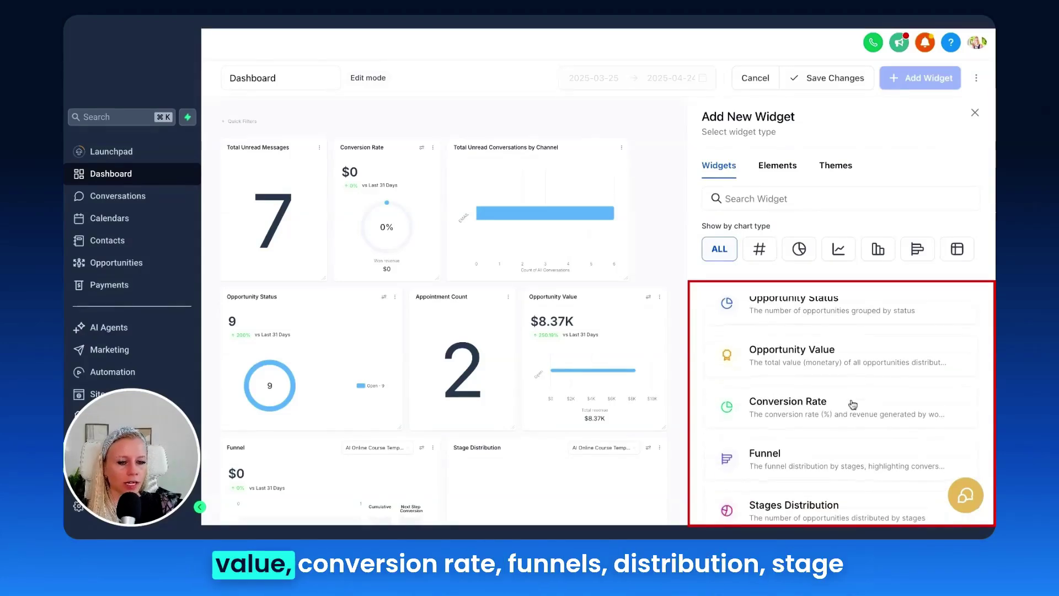
{"action": "scroll", "coordinate": [853, 404], "scroll_direction": "down", "scroll_amount": 2}
{"action": "scroll", "coordinate": [841, 403], "scroll_direction": "down", "scroll_amount": 2}
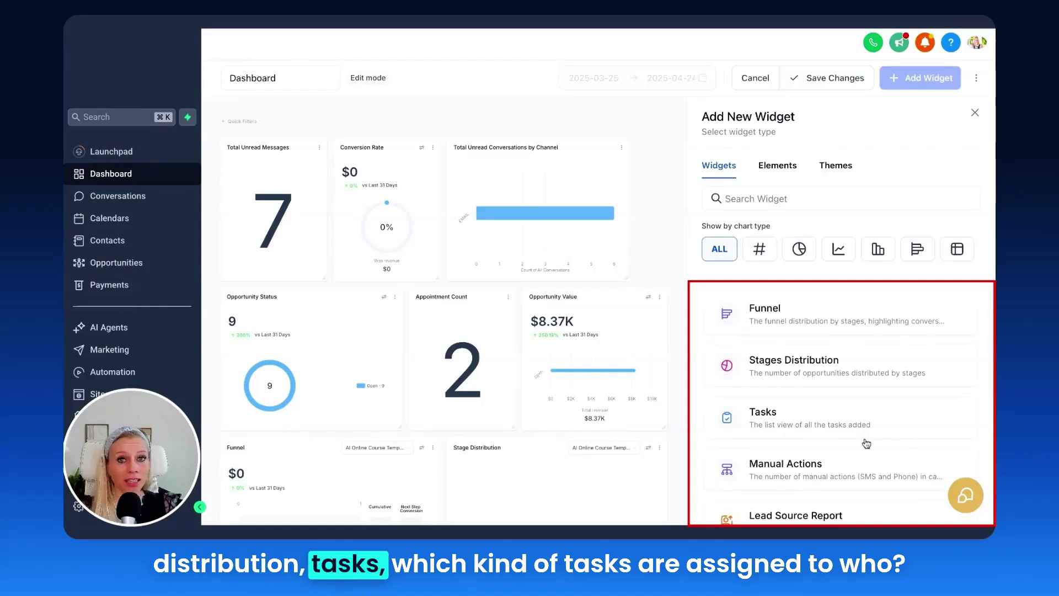
{"action": "scroll", "coordinate": [866, 444], "scroll_direction": "down", "scroll_amount": 2}
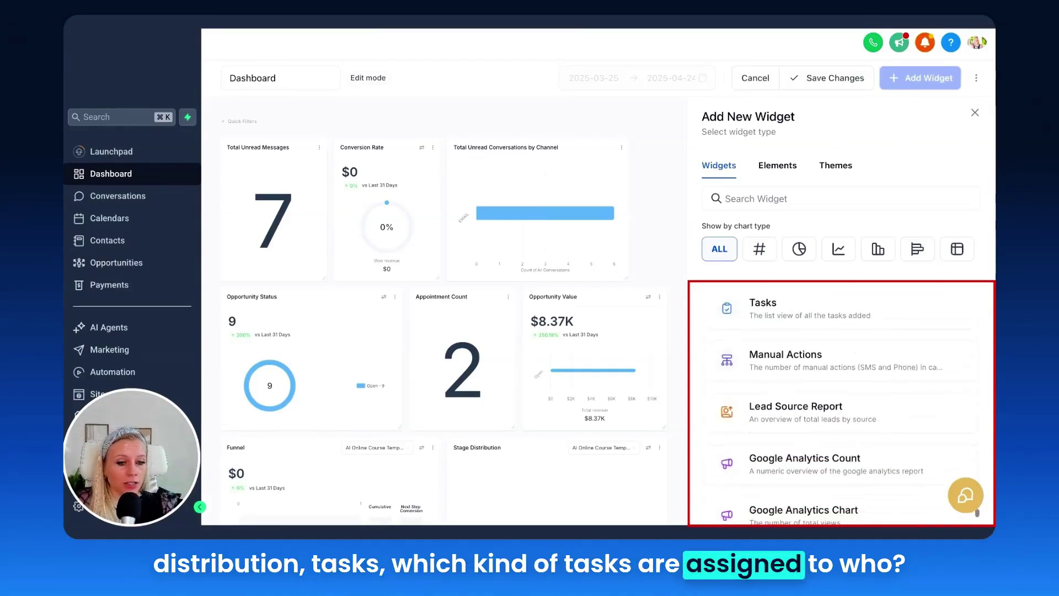
{"action": "scroll", "coordinate": [860, 439], "scroll_direction": "down", "scroll_amount": 3}
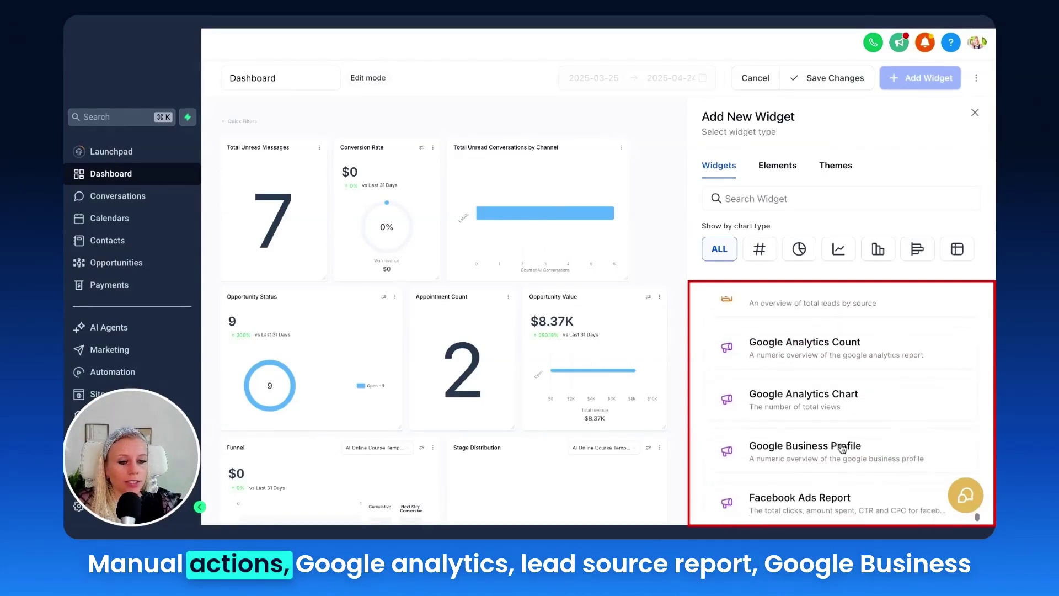
{"action": "scroll", "coordinate": [875, 434], "scroll_direction": "up", "scroll_amount": 1}
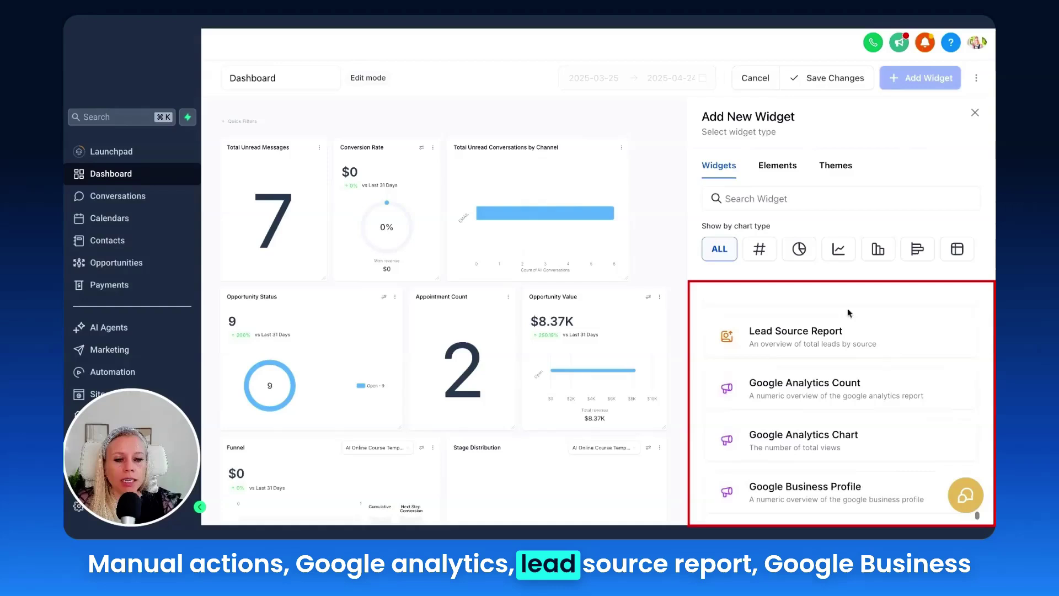
{"action": "scroll", "coordinate": [888, 442], "scroll_direction": "down", "scroll_amount": 3}
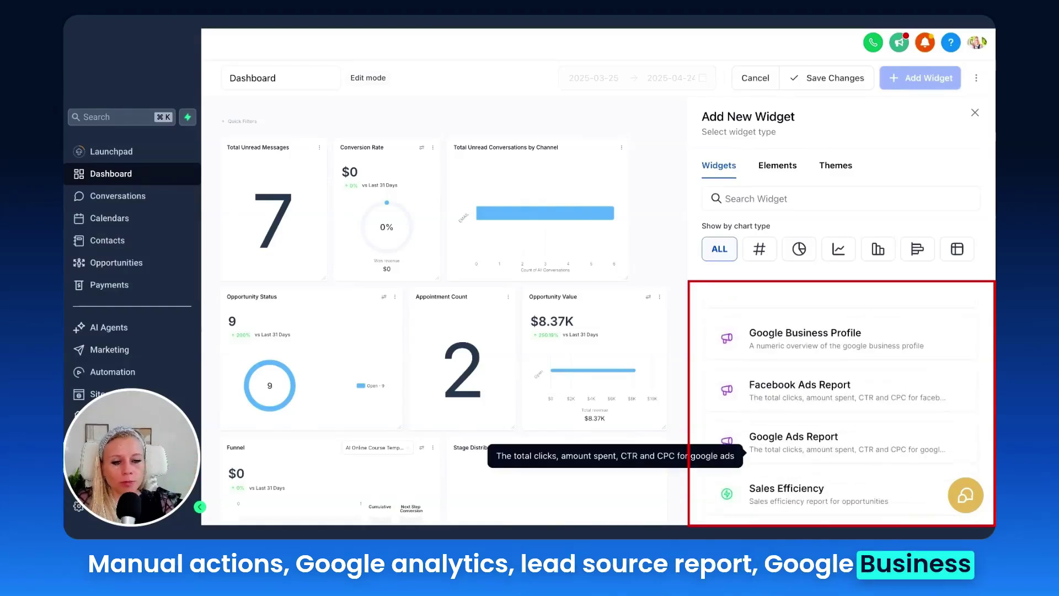